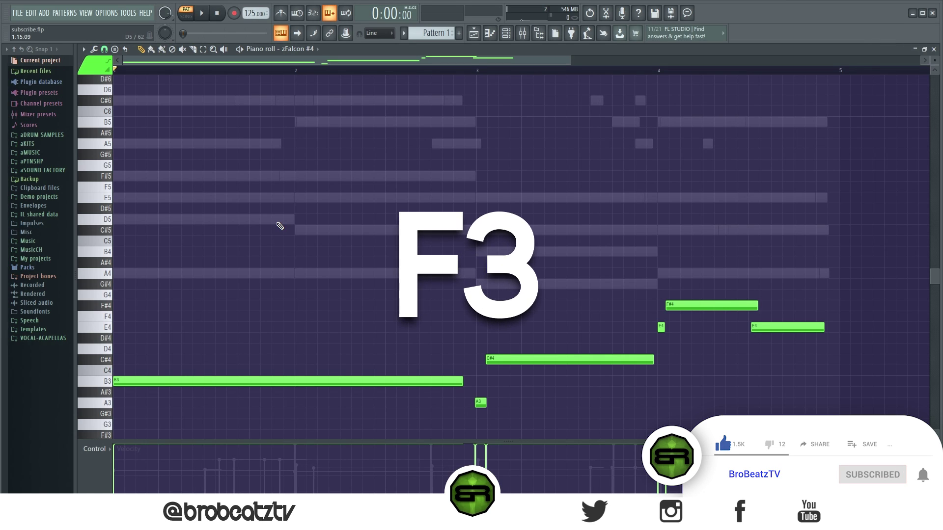
Open and close the piano roll's quick menu, options menu and right-click menus without changes.
key("F3")
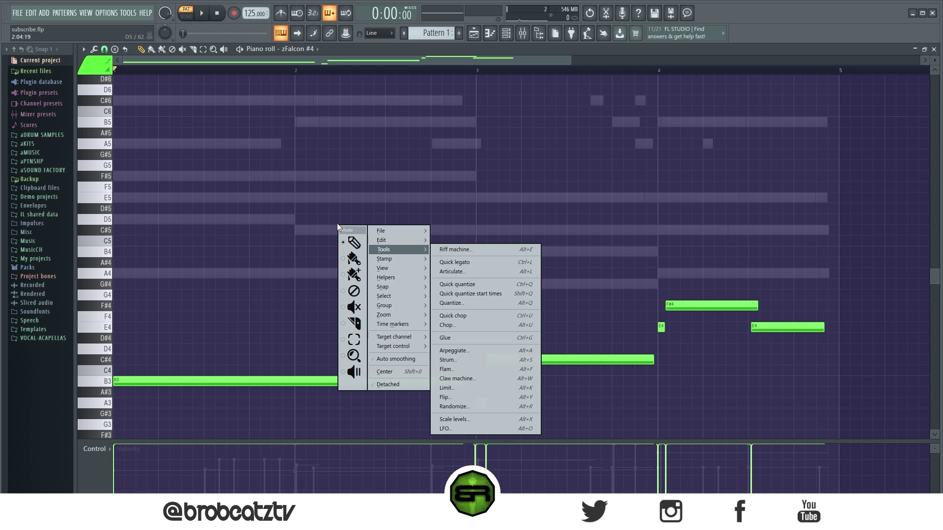
key("Escape")
left_click(83, 49)
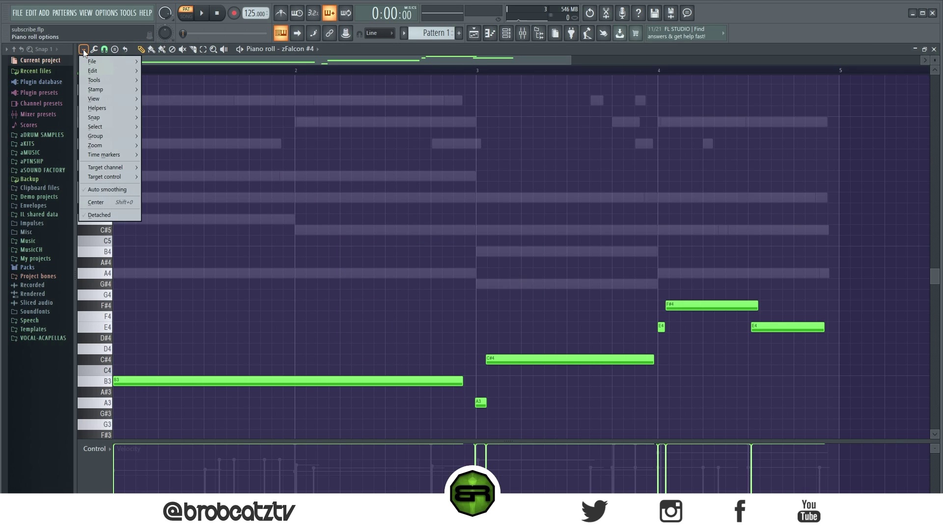
left_click(83, 49)
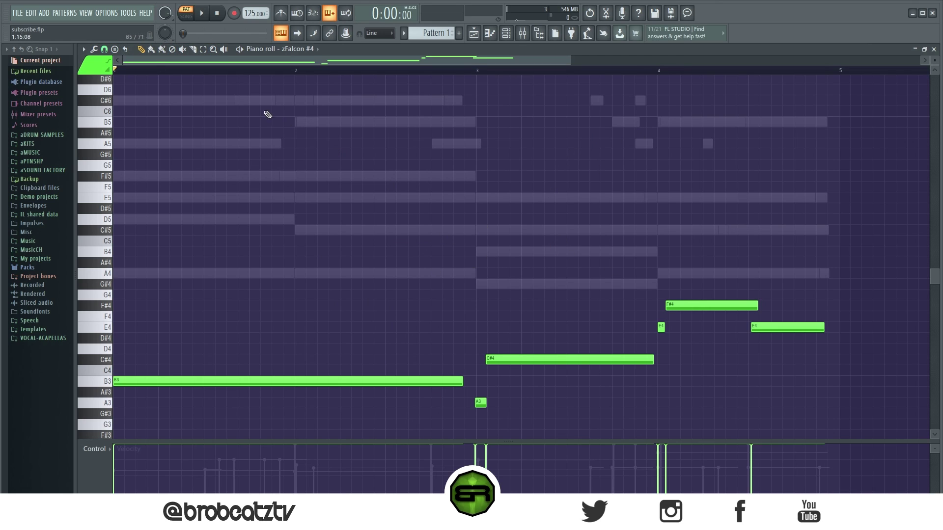
right_click(599, 206)
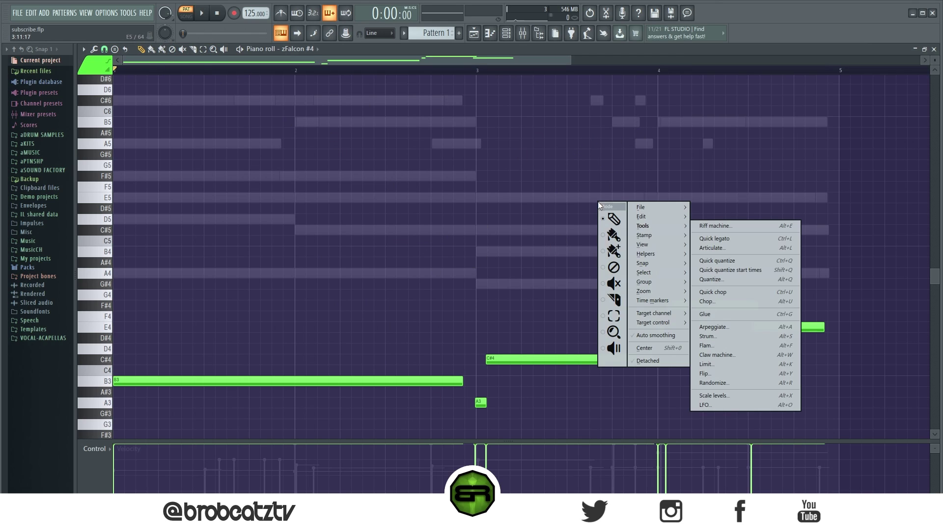
left_click(588, 202)
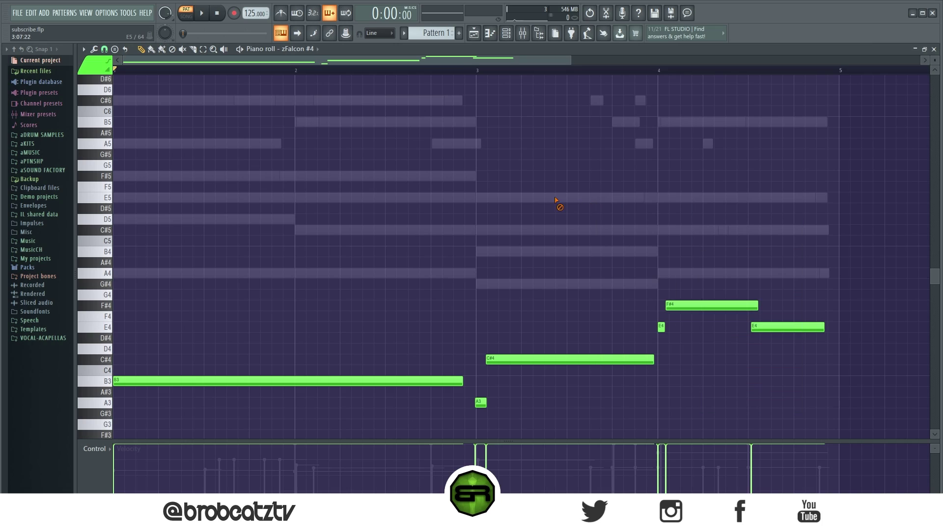
right_click(509, 224)
right_click(720, 171)
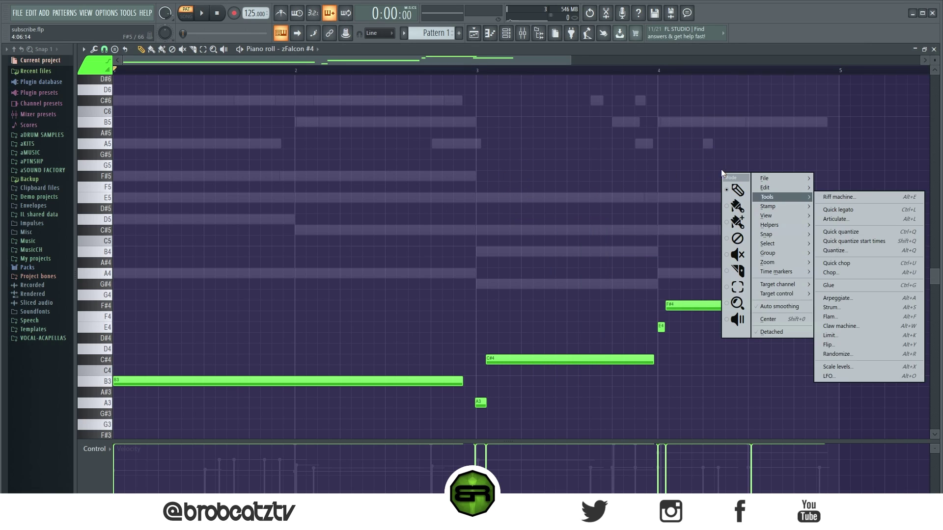
right_click(522, 207)
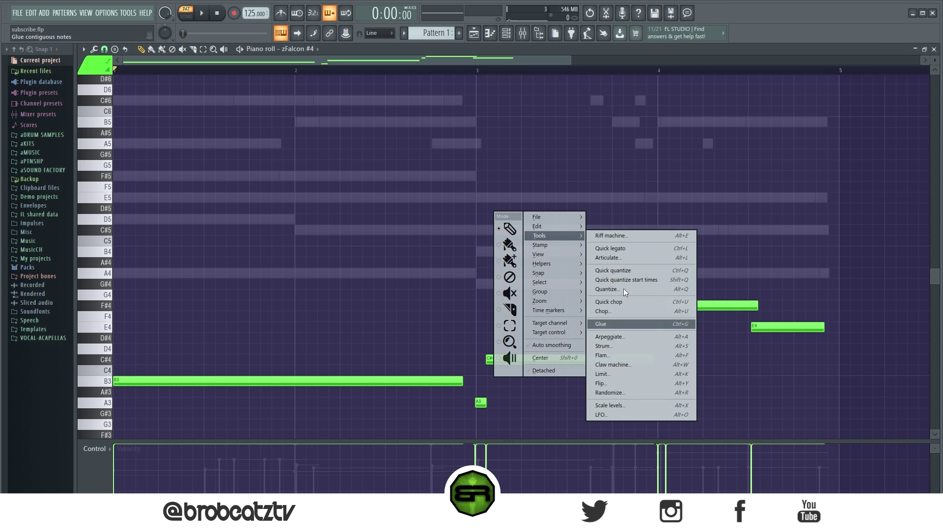
left_click(656, 227)
right_click(611, 119)
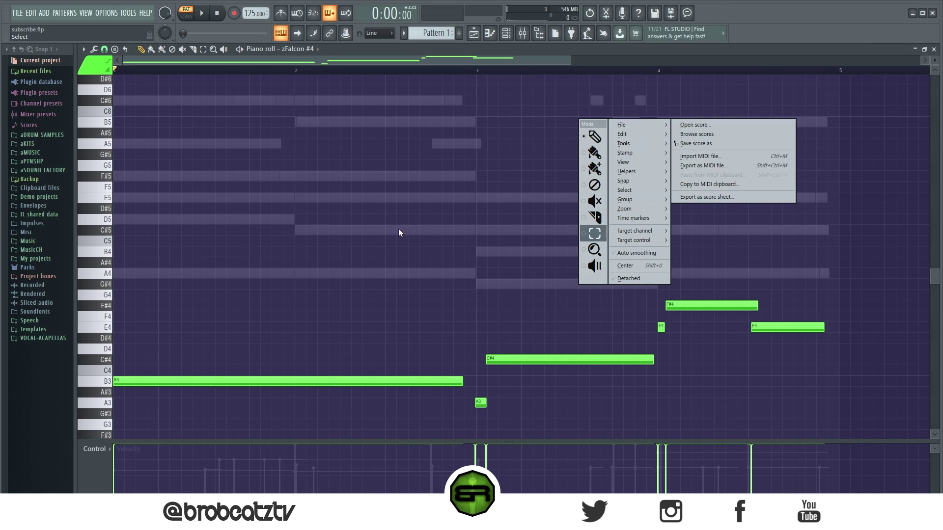
left_click(577, 262)
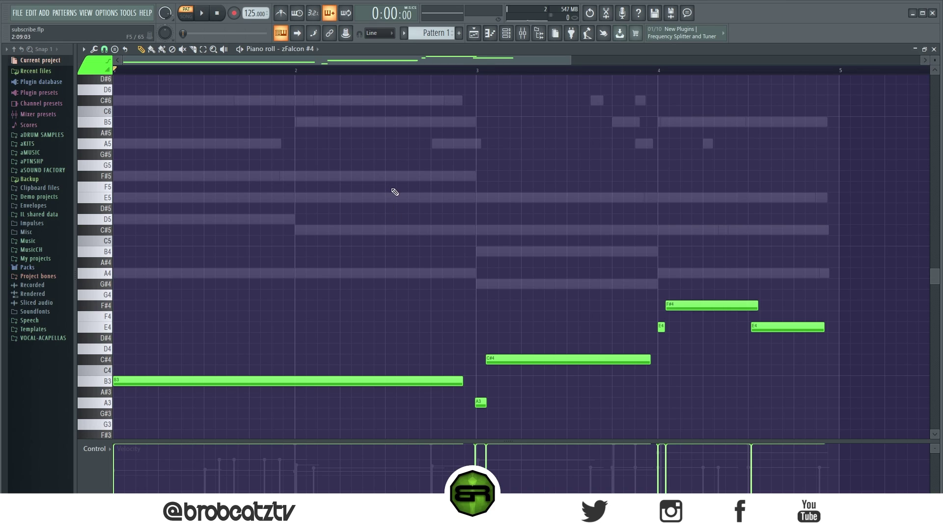
Cycle through the piano roll tool shortcuts (zoom, mute, paint, select) and return to drawing.
key("z")
key("p")
key("d")
key("p")
key("b")
key("y")
key("z")
key("t")
key("e")
key("p")
Draw F#5, G#5 and C#5 notes, slice each one, then erase them.
left_click(403, 175)
left_click(491, 154)
left_click(500, 229)
key("t")
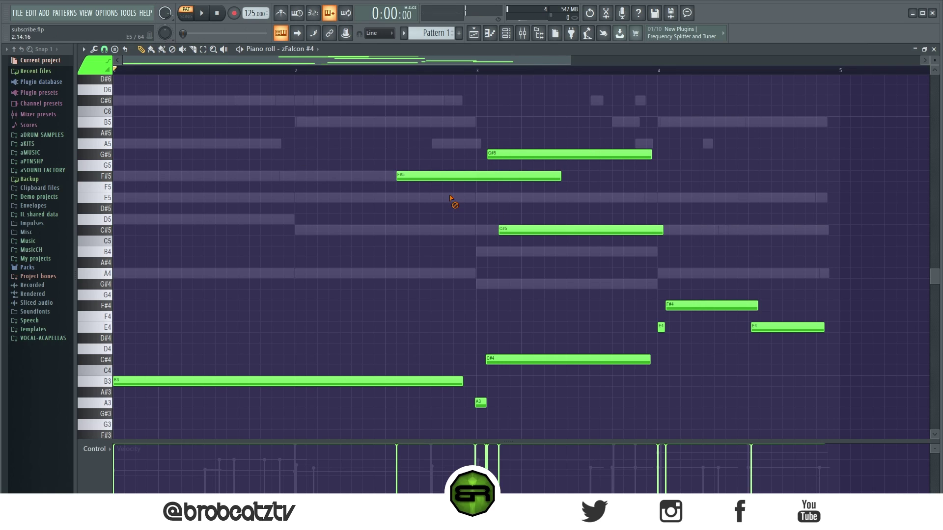
key("c")
left_click_drag(467, 160, 469, 186)
left_click_drag(542, 132, 558, 212)
left_click_drag(567, 220, 564, 244)
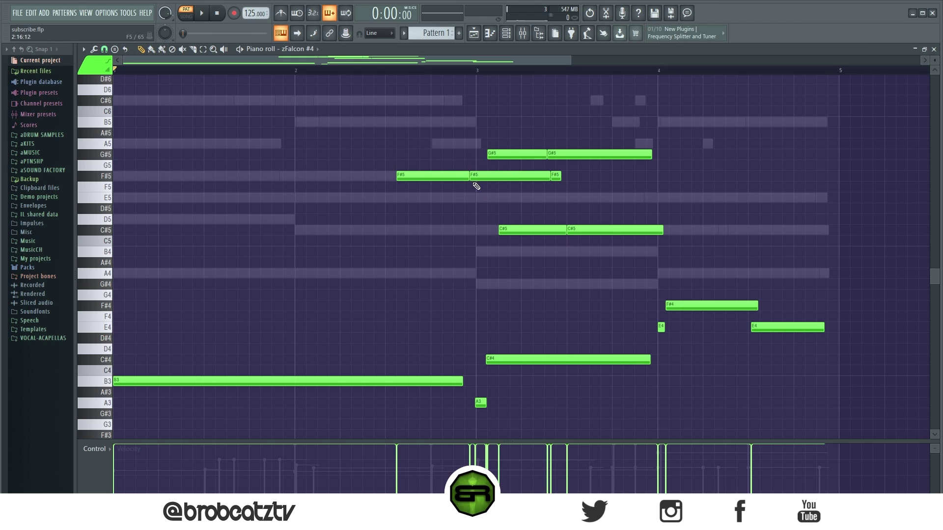
mouse_move(448, 154)
left_mouse_down()
mouse_move(594, 256)
mouse_move(522, 210)
mouse_move(429, 182)
mouse_move(568, 186)
left_mouse_up()
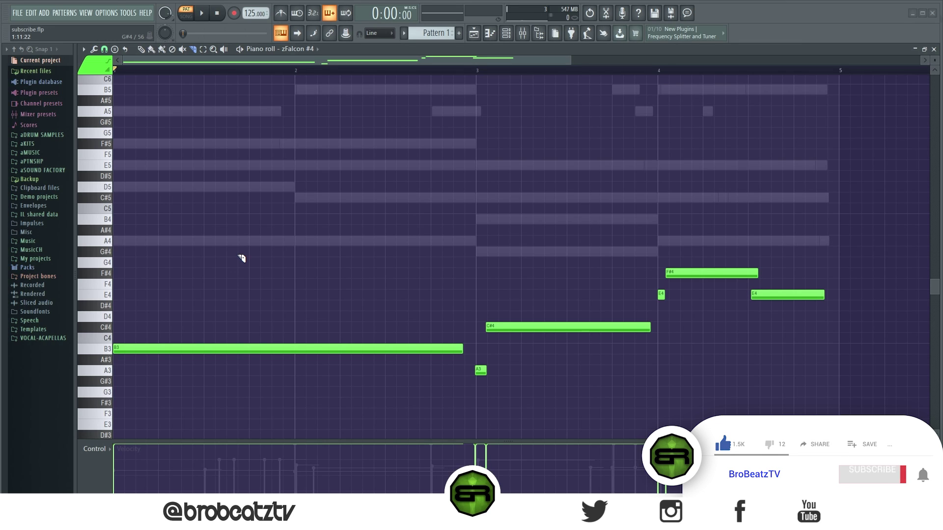
With the Slice tool, chop the long B3 note into several short pieces.
left_click(199, 51)
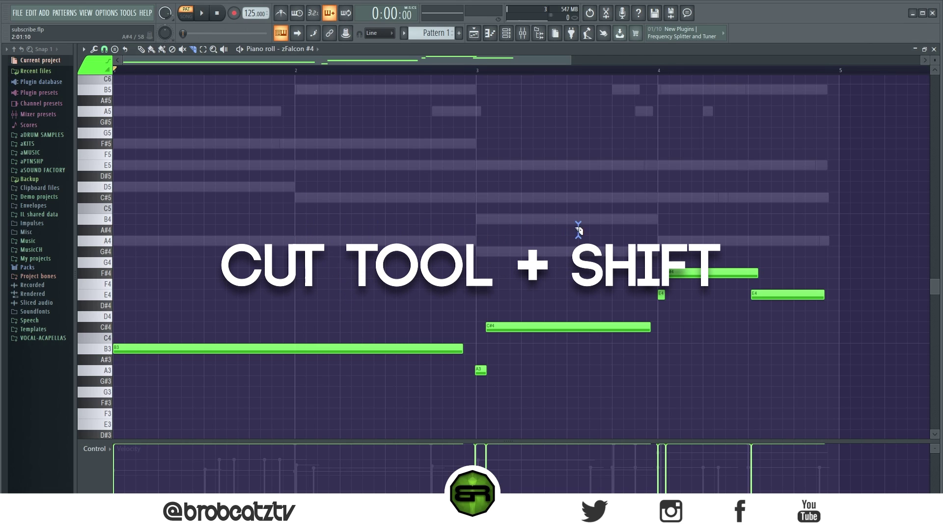
left_click_drag(294, 223, 294, 297)
left_click_drag(273, 203, 397, 378)
left_click_drag(295, 330, 297, 349)
left_click(227, 348)
left_click(203, 347)
left_click(170, 348)
left_click(158, 347)
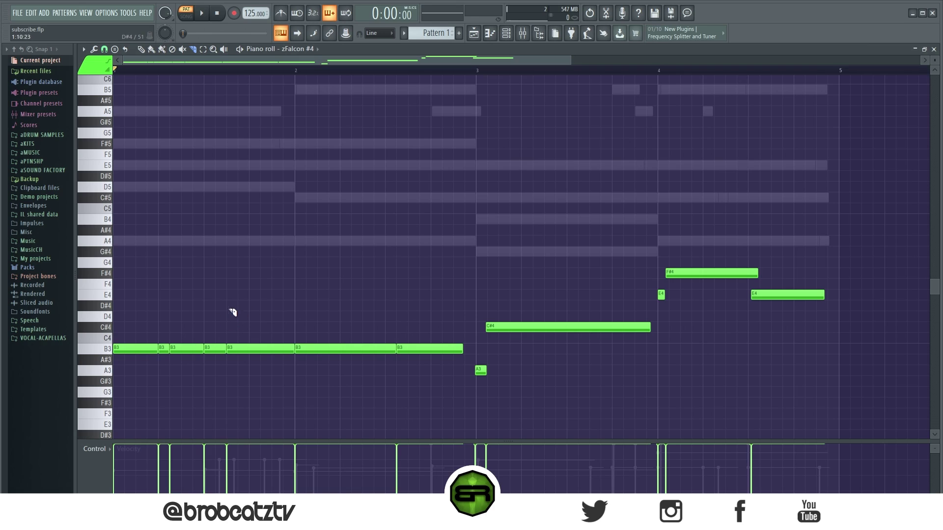
left_click_drag(328, 235, 339, 314)
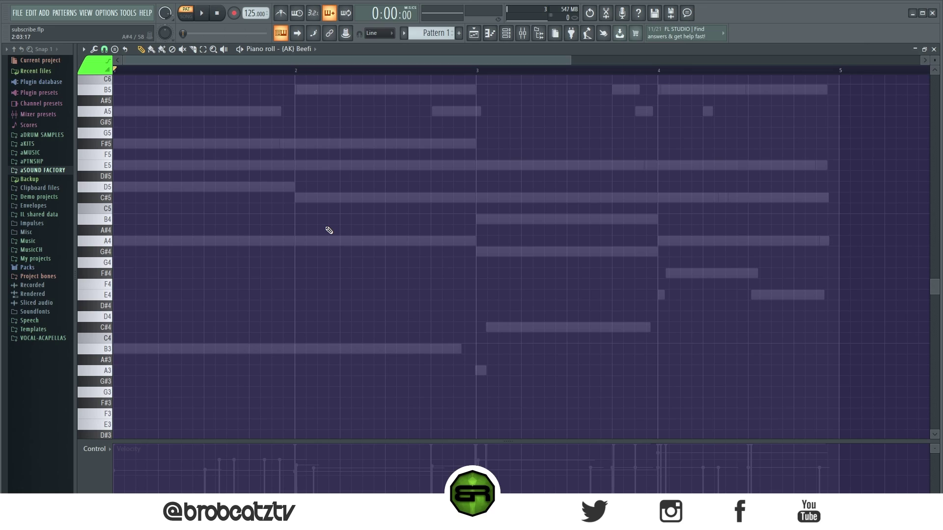
Paint runs of short A4 notes in drum-sequencer mode, play them back, then erase them.
left_click(162, 50)
left_click_drag(210, 241, 359, 240)
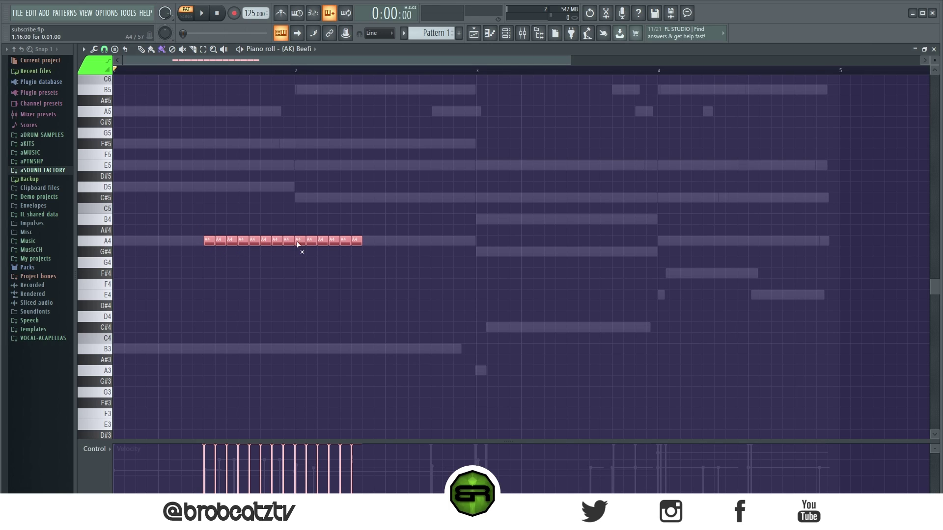
key("ctrl+d")
mouse_move(264, 242)
left_mouse_down()
mouse_move(344, 240)
mouse_move(207, 237)
left_mouse_up()
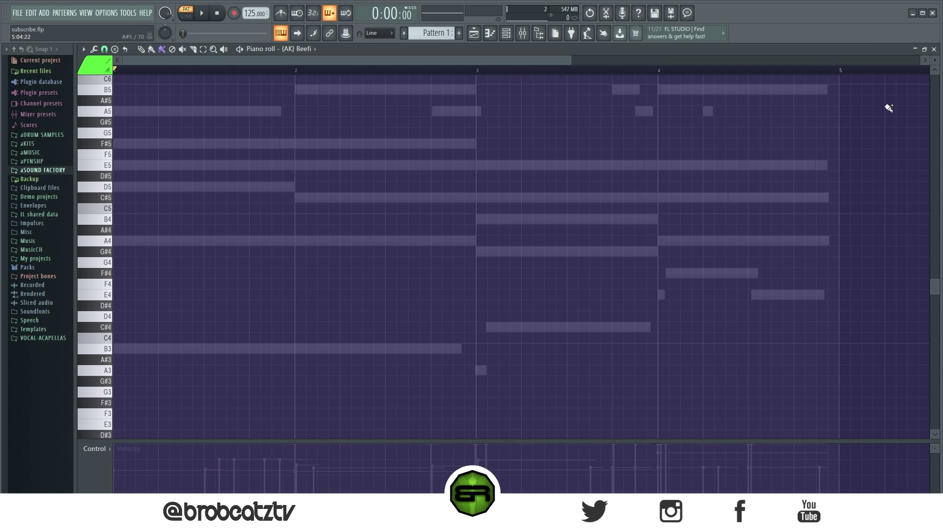
scroll(366, 252, "up", 2)
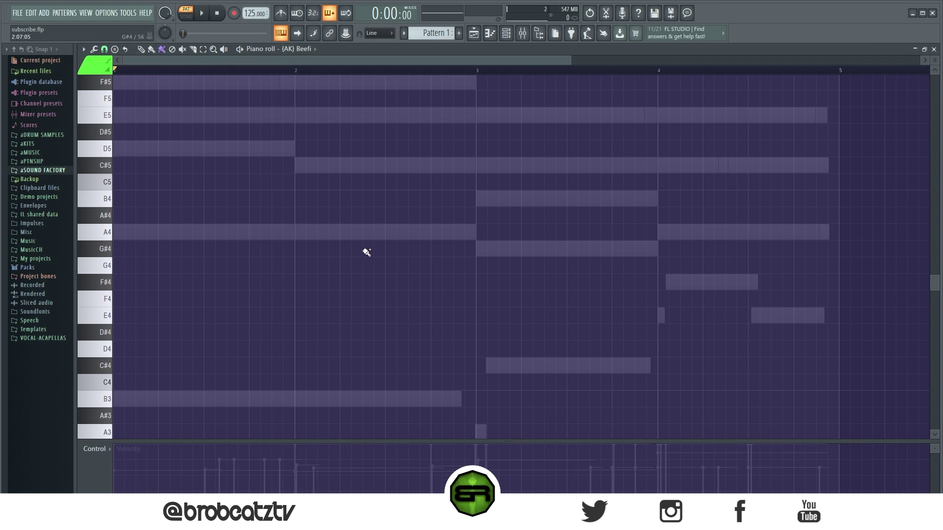
left_click_drag(166, 234, 278, 233)
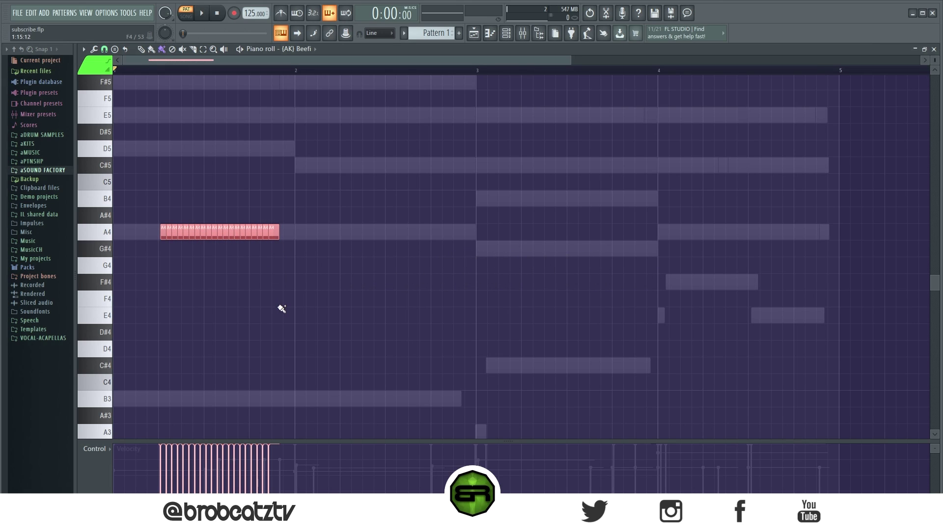
key("space")
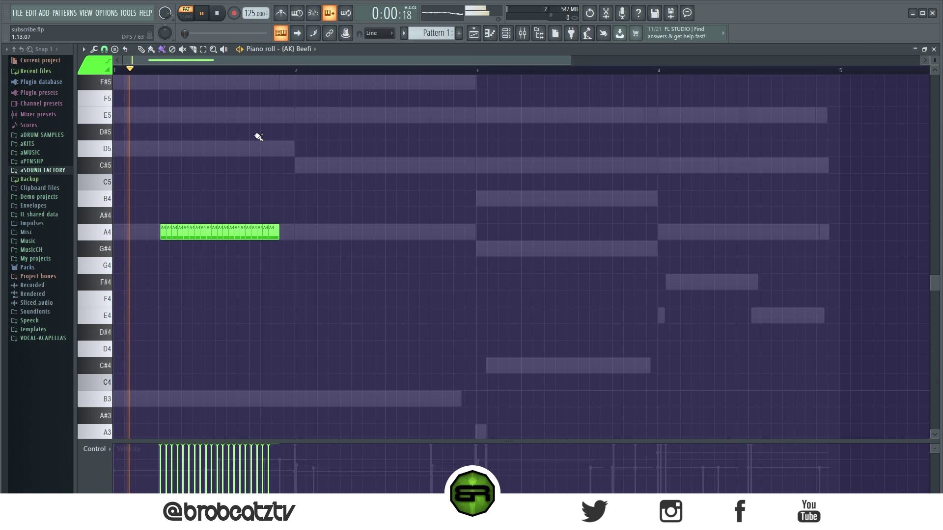
key("space")
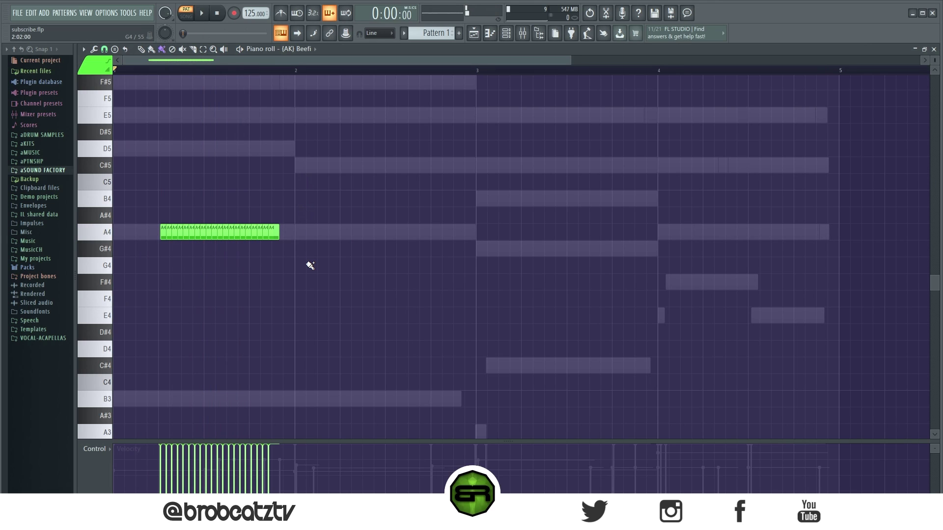
left_click_drag(148, 233, 277, 233)
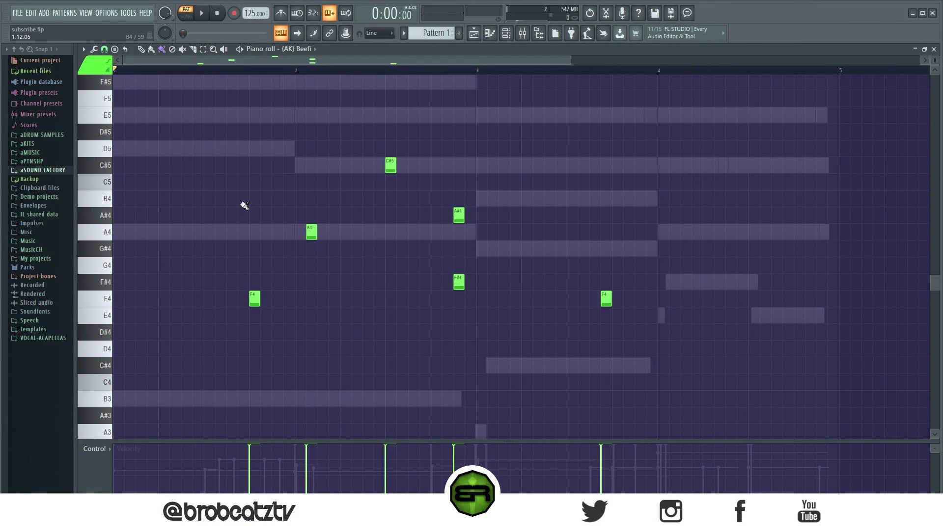
Box-select notes, paint-drag a new trail of notes across the grid, and play it back.
mouse_move(179, 108)
left_mouse_down()
mouse_move(324, 229)
mouse_move(521, 319)
mouse_move(641, 358)
mouse_move(579, 353)
mouse_move(557, 183)
mouse_move(515, 358)
left_mouse_up()
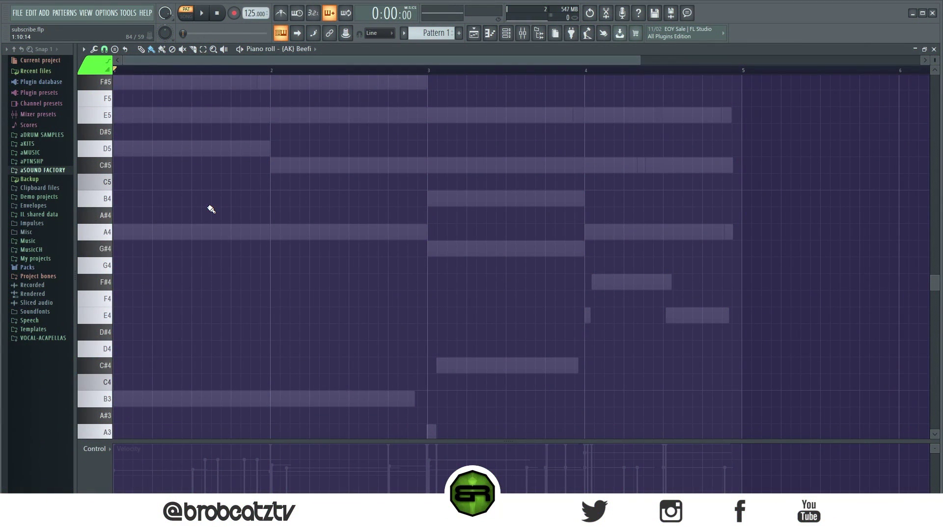
left_click(152, 49)
mouse_move(156, 248)
left_mouse_down()
mouse_move(216, 188)
mouse_move(462, 230)
mouse_move(449, 298)
left_mouse_up()
mouse_move(216, 248)
left_mouse_down()
mouse_move(216, 349)
mouse_move(237, 201)
mouse_move(421, 370)
mouse_move(355, 333)
mouse_move(361, 218)
mouse_move(427, 219)
mouse_move(444, 390)
mouse_move(442, 248)
left_mouse_up()
mouse_move(204, 278)
left_mouse_down()
mouse_move(406, 154)
mouse_move(188, 159)
mouse_move(344, 231)
mouse_move(431, 300)
mouse_move(118, 275)
mouse_move(463, 319)
mouse_move(185, 111)
mouse_move(337, 246)
mouse_move(314, 208)
left_mouse_up()
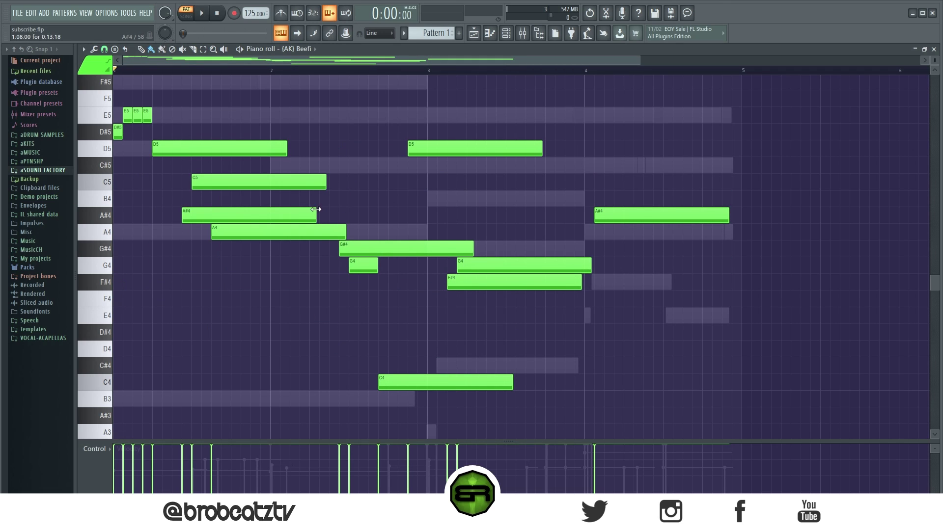
key("space")
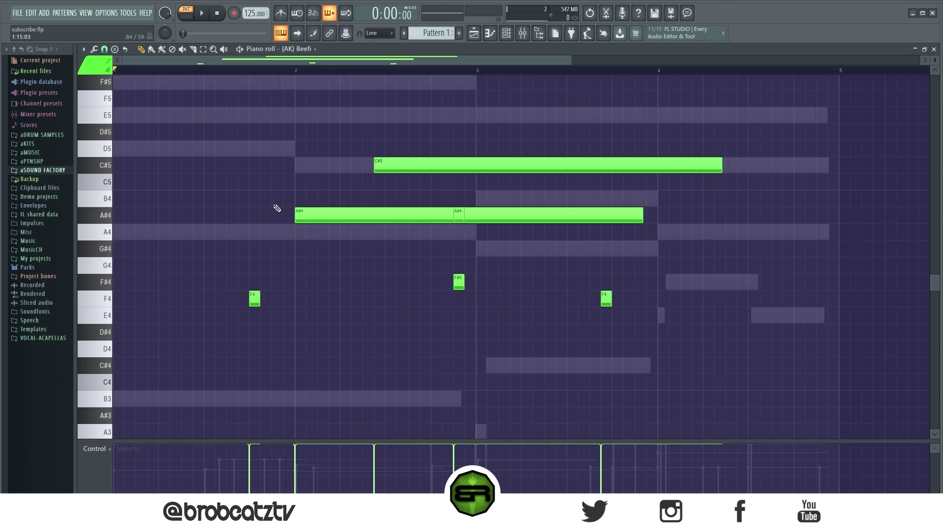
Ctrl-click notes to leave only C#5, the left F4 and the short A#4 selected.
left_click(310, 218, "ctrl+shift")
left_click(410, 162, "ctrl+shift")
left_click(462, 284, "ctrl+shift")
left_click(456, 216, "ctrl+shift")
left_click(254, 300, "ctrl+shift")
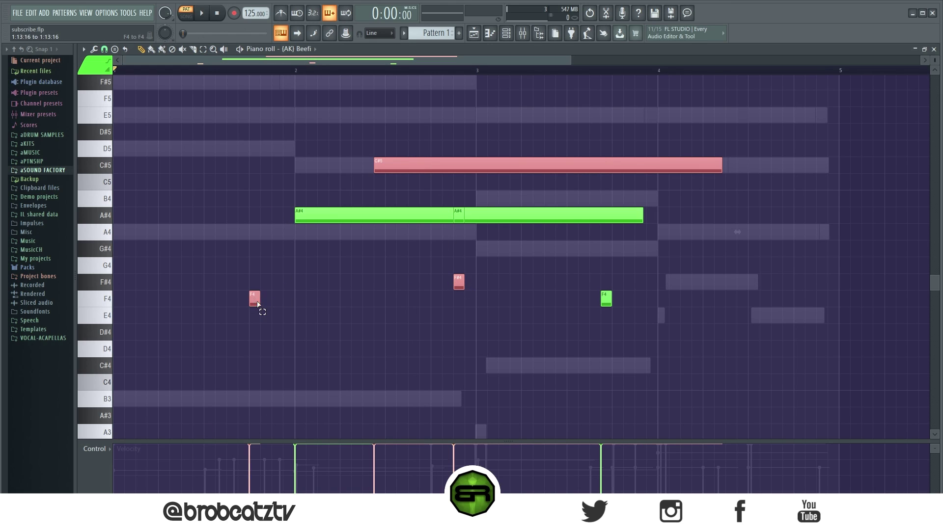
left_click(458, 282, "ctrl+shift")
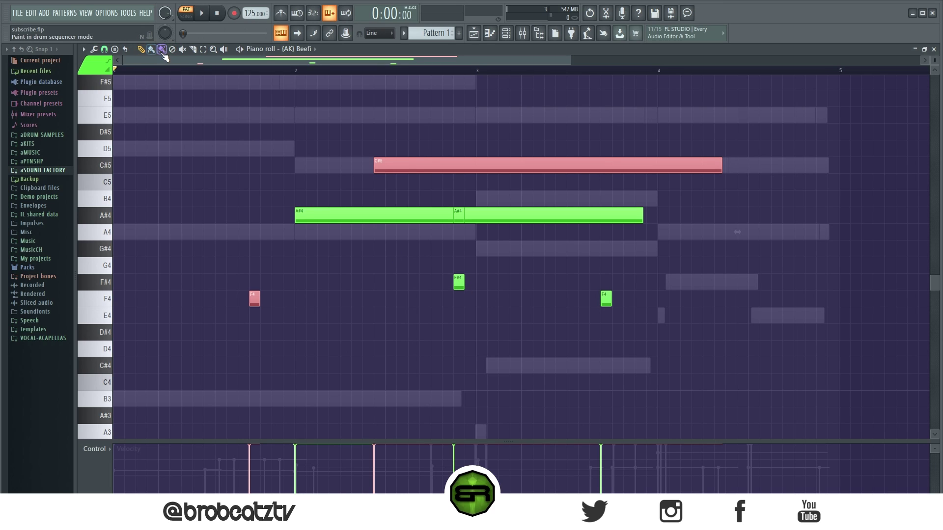
left_click(458, 216, "ctrl+shift")
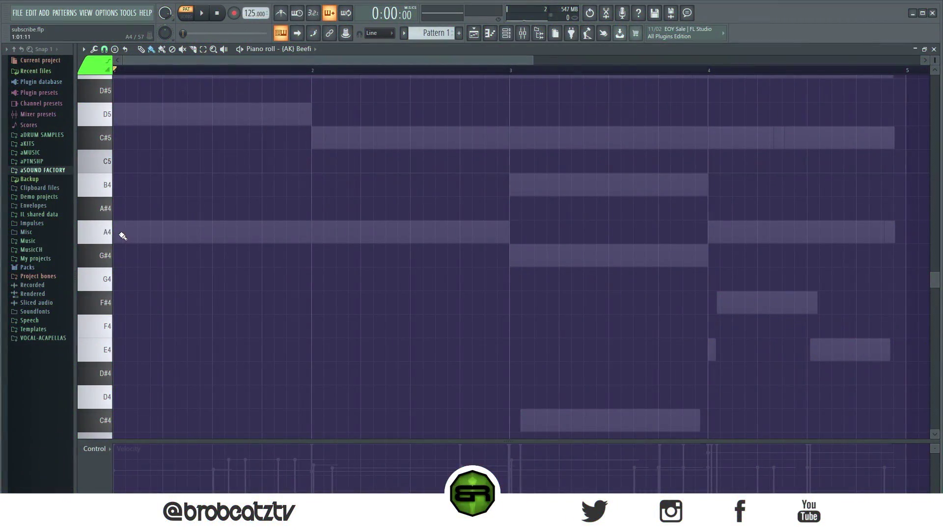
left_click_drag(123, 236, 726, 231)
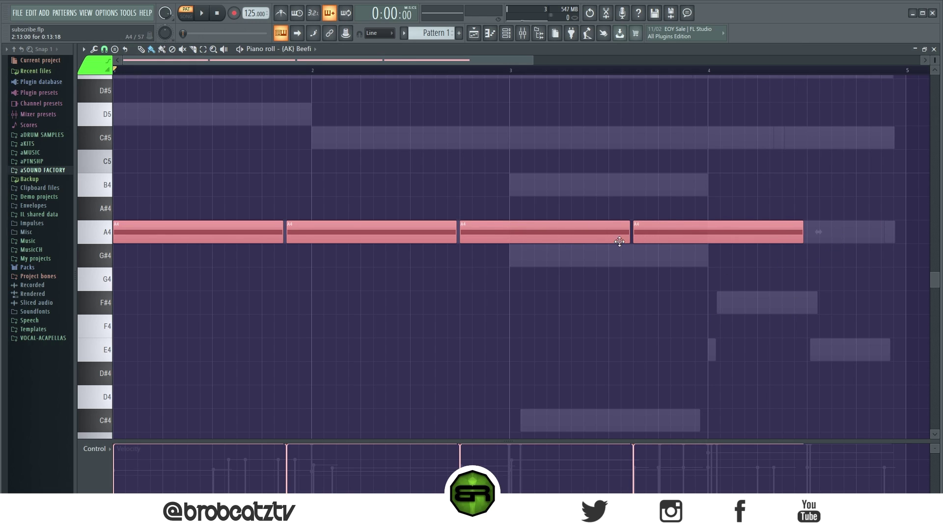
right_click(633, 236)
right_click(540, 234)
right_click(393, 231)
right_click(137, 235)
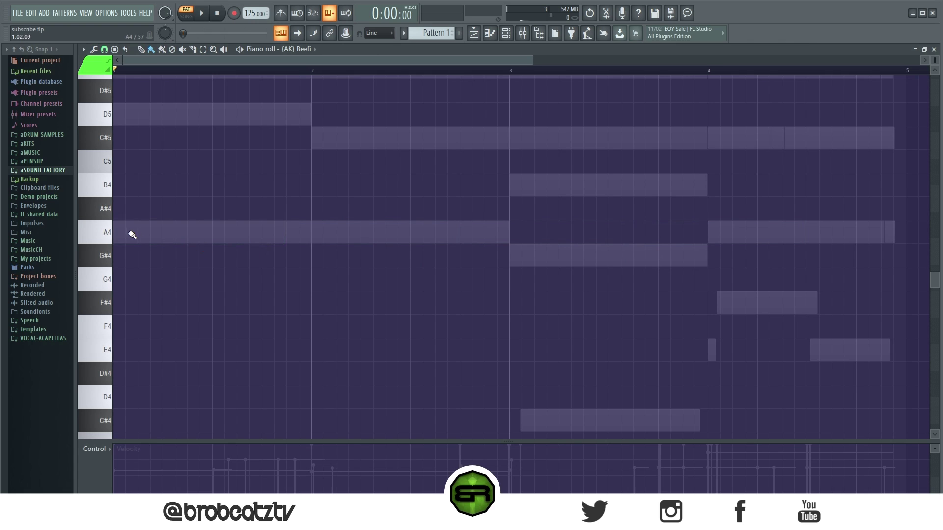
mouse_move(117, 237)
left_mouse_down()
mouse_move(355, 242)
mouse_move(679, 222)
mouse_move(869, 225)
left_mouse_up()
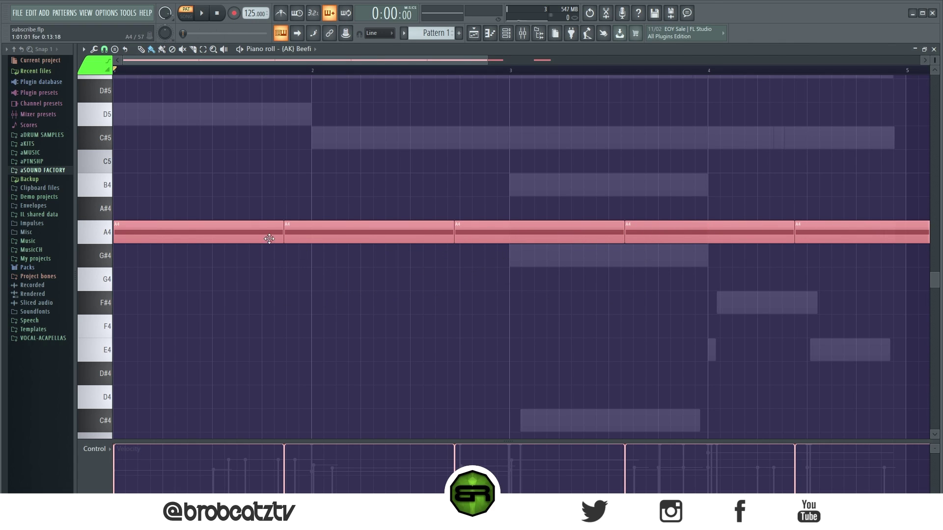
key("ctrl+d")
left_click_drag(118, 283, 687, 279)
key("ctrl+d")
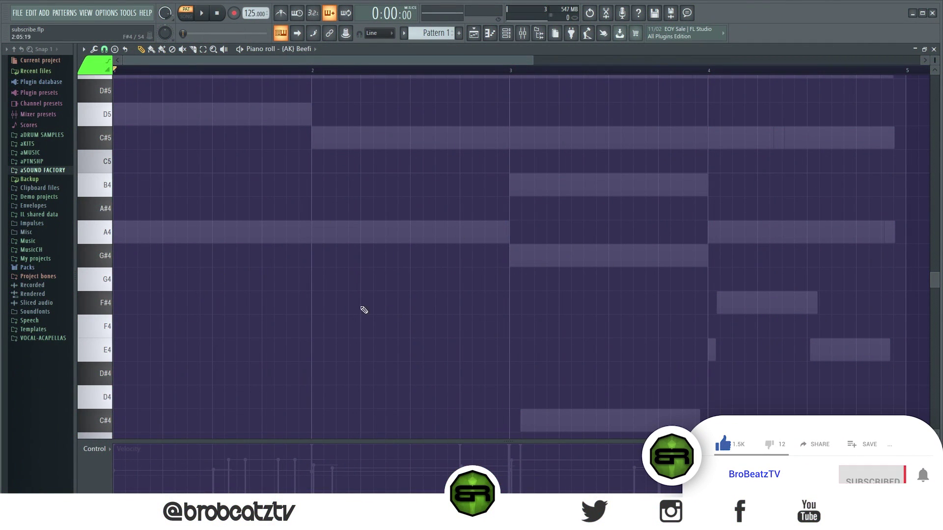
left_click(215, 232)
Draw long A#4, A4 and B4 notes plus short E4, F4, F#4, G#4 and G4 notes.
mouse_move(536, 207)
left_mouse_down()
mouse_move(262, 194)
mouse_move(330, 176)
mouse_move(295, 208)
mouse_move(320, 191)
mouse_move(386, 182)
left_mouse_up()
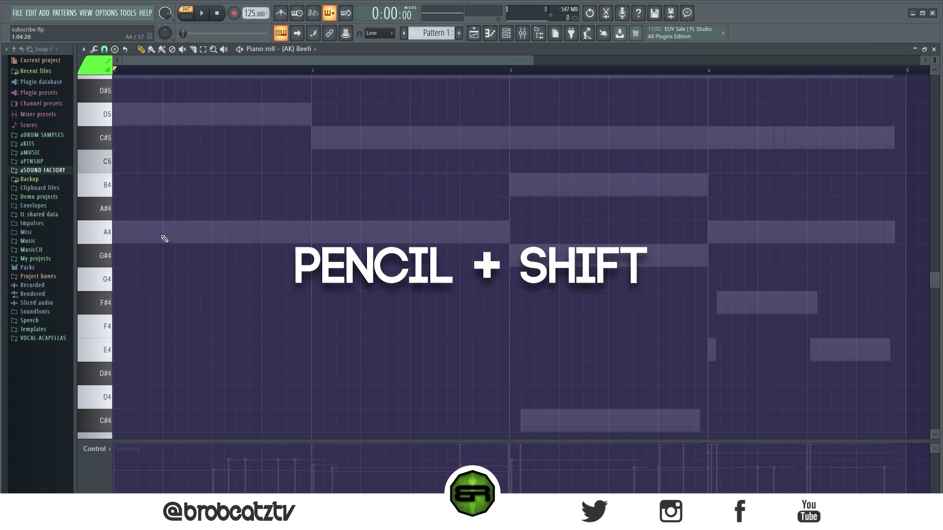
mouse_move(166, 238)
left_mouse_down()
mouse_move(474, 244)
mouse_move(295, 252)
mouse_move(463, 260)
mouse_move(420, 248)
left_mouse_up()
mouse_move(513, 188)
left_mouse_down()
mouse_move(677, 195)
mouse_move(706, 220)
mouse_move(795, 235)
left_mouse_up()
left_click_drag(772, 303, 821, 315)
left_click(823, 349)
left_click(587, 326)
left_click(449, 302)
left_click(488, 255)
left_click(530, 256)
left_click_drag(549, 279, 658, 280)
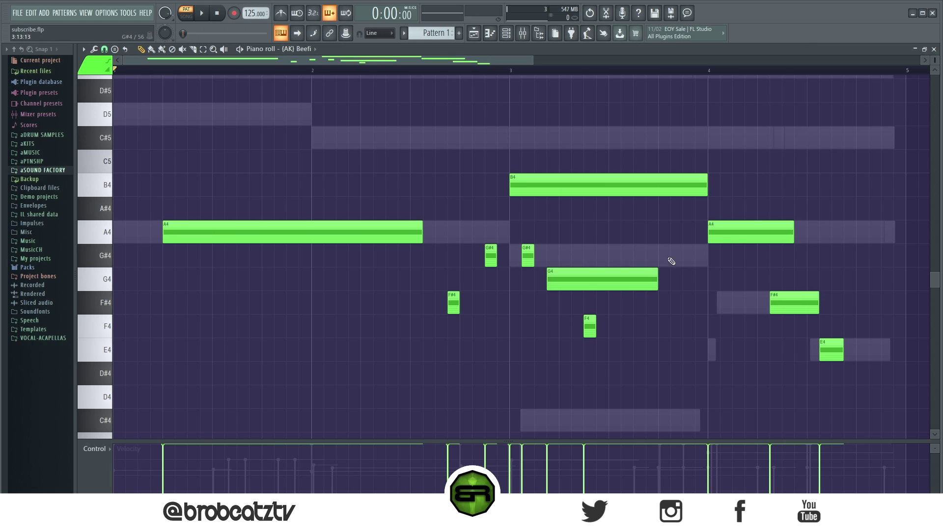
Add A4, C5 and C#5 notes, four short E4 notes and a short D#4 note.
left_click(548, 232)
left_click(339, 161)
left_click_drag(460, 138, 476, 138)
left_click(206, 349)
left_click(255, 350)
left_click(366, 350)
left_click(466, 349)
left_click(552, 373)
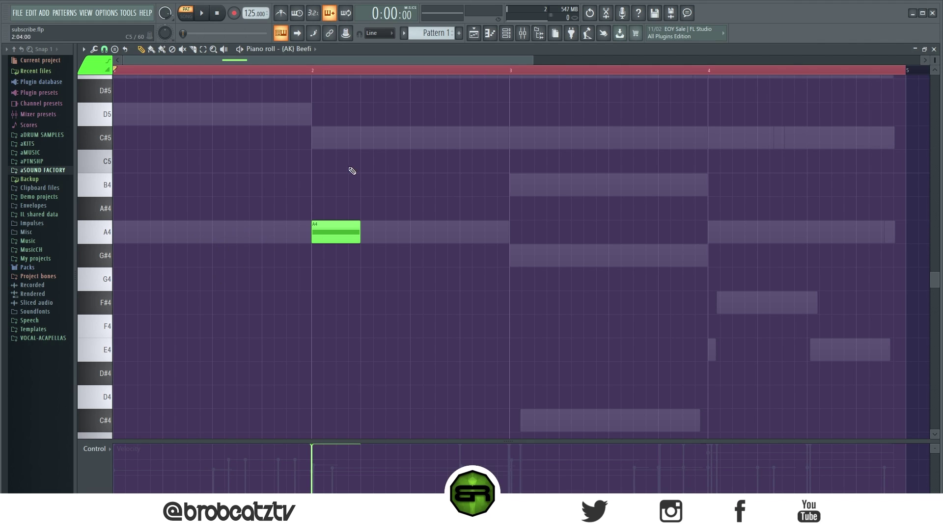
Enable 'Allow resizing from left', then stretch the A4 note's end later and start earlier.
right_click(522, 223)
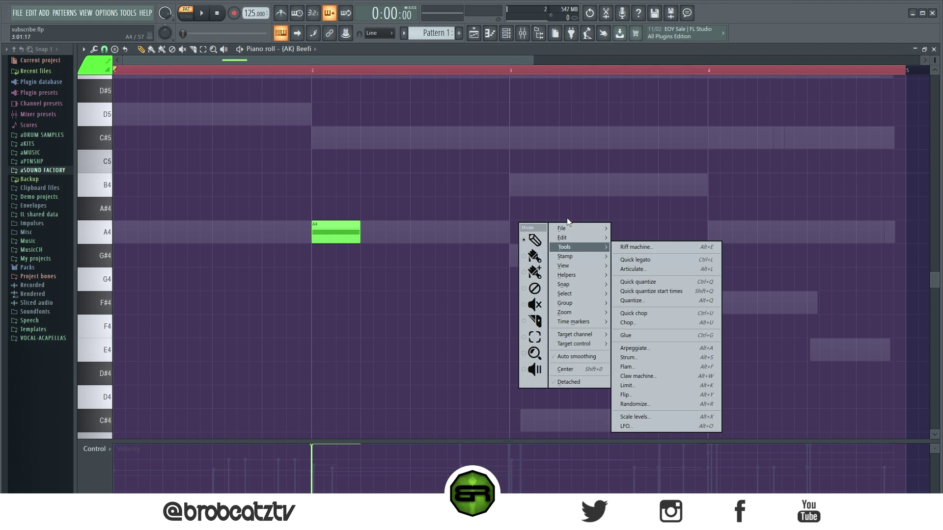
left_click(506, 208)
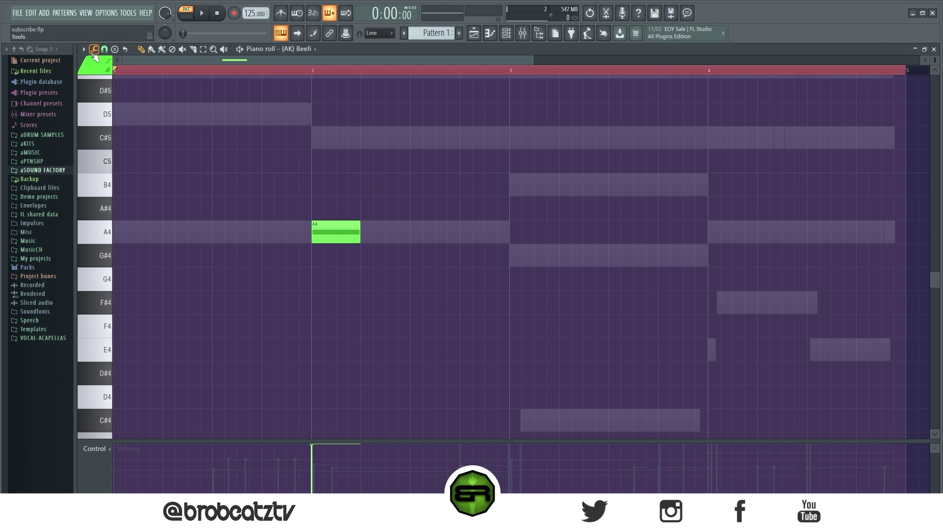
left_click(84, 49)
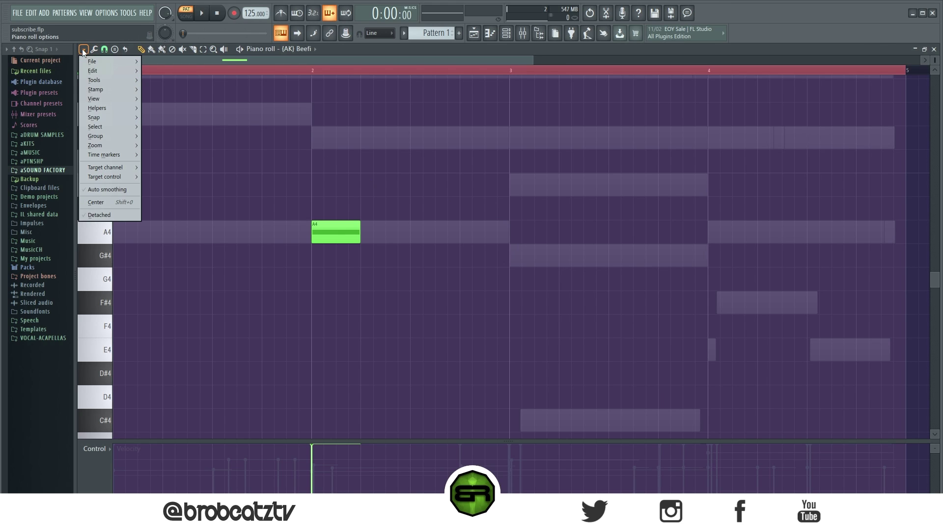
mouse_move(102, 72)
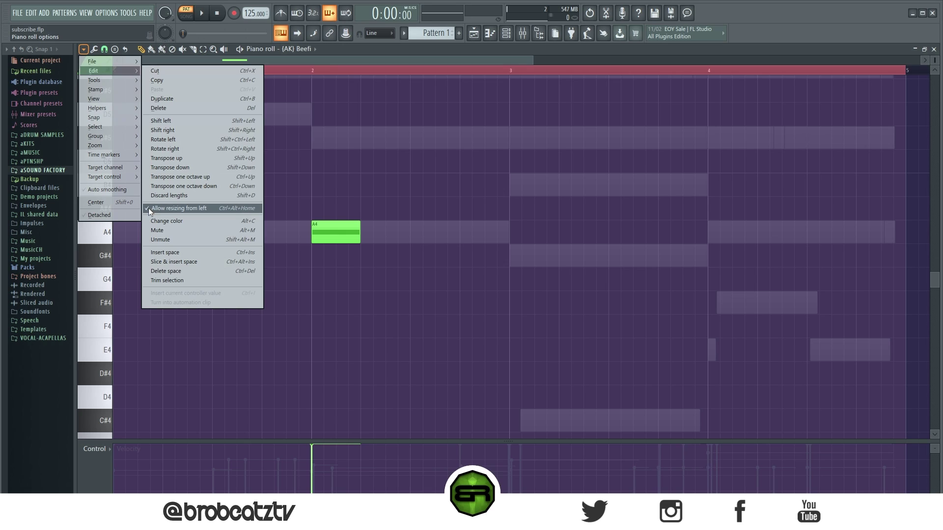
left_click(213, 208)
left_click_drag(359, 235, 481, 245)
left_click_drag(312, 235, 188, 236)
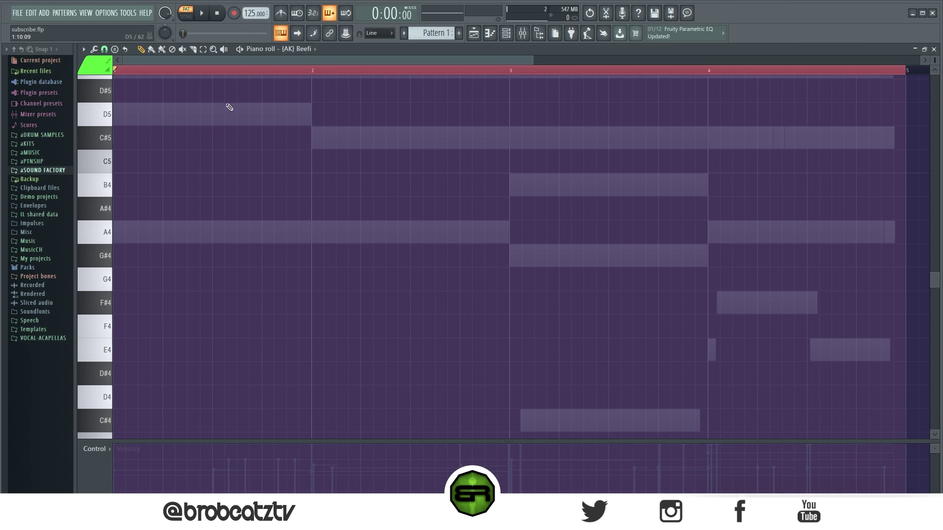
Set the piano roll snap to Events, then draw, shorten and delete an A4 note.
left_click(105, 50)
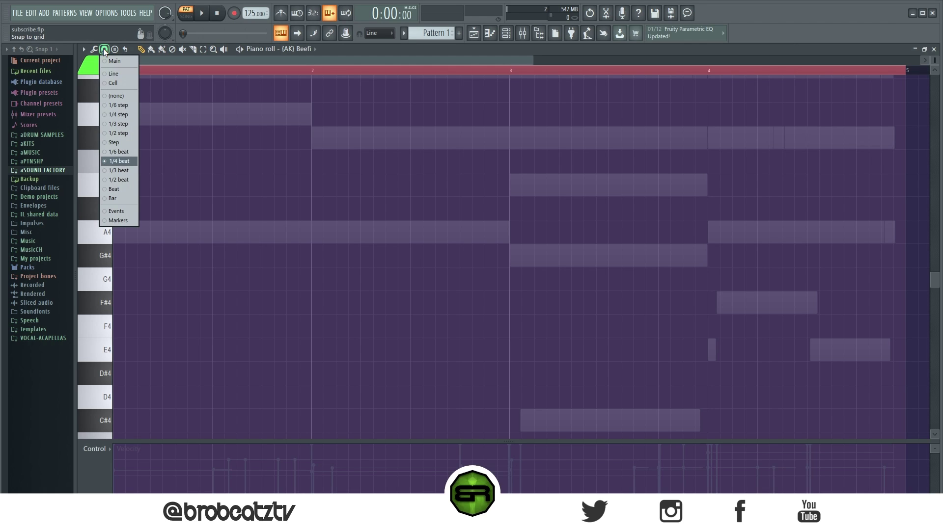
left_click(113, 212)
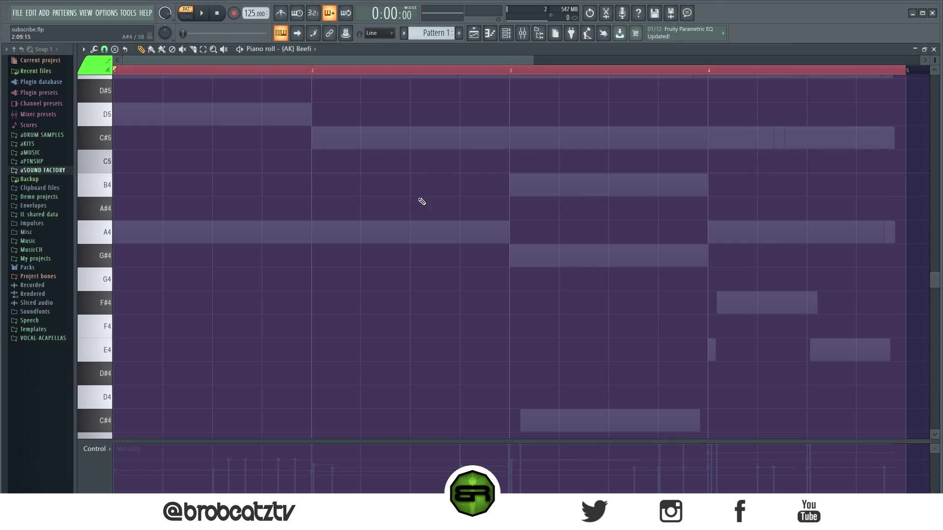
mouse_move(278, 231)
left_mouse_down()
mouse_move(248, 227)
mouse_move(357, 227)
mouse_move(331, 227)
left_mouse_up()
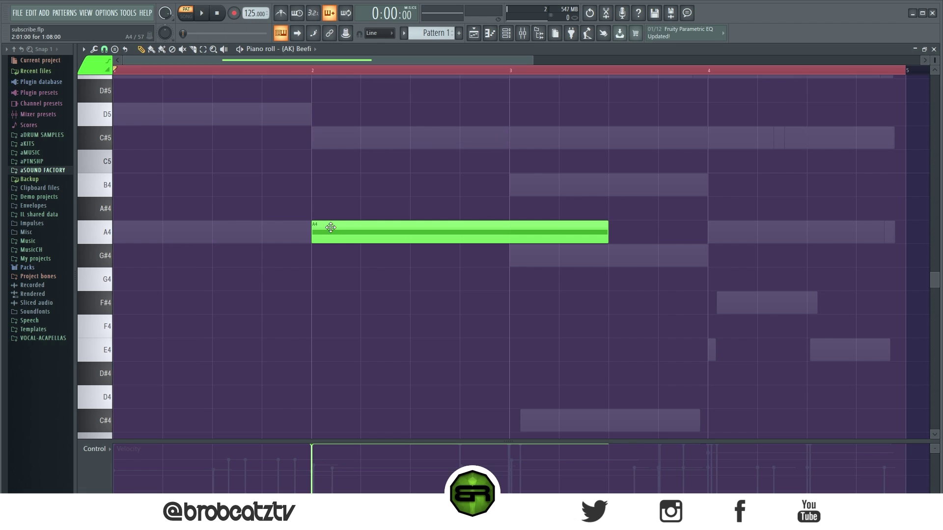
left_click_drag(607, 232, 747, 235)
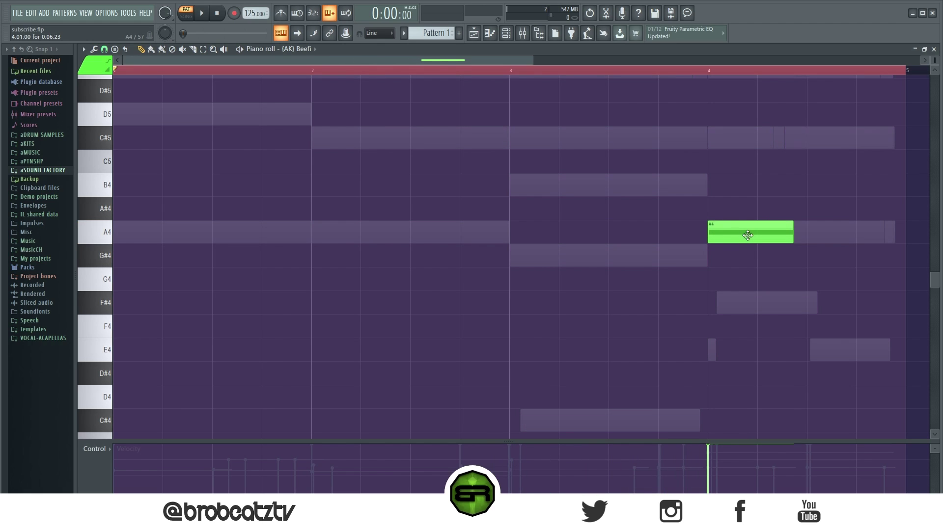
right_click(746, 234)
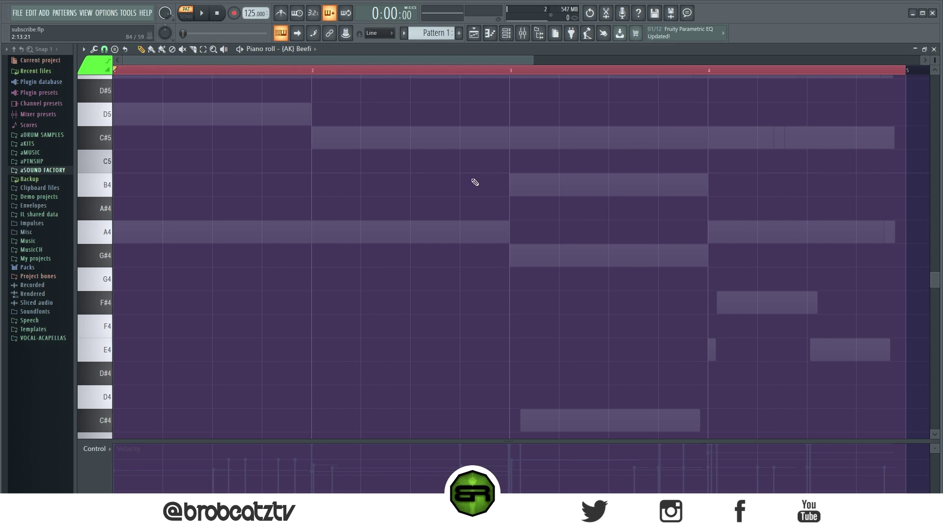
scroll(301, 57, "down", 2)
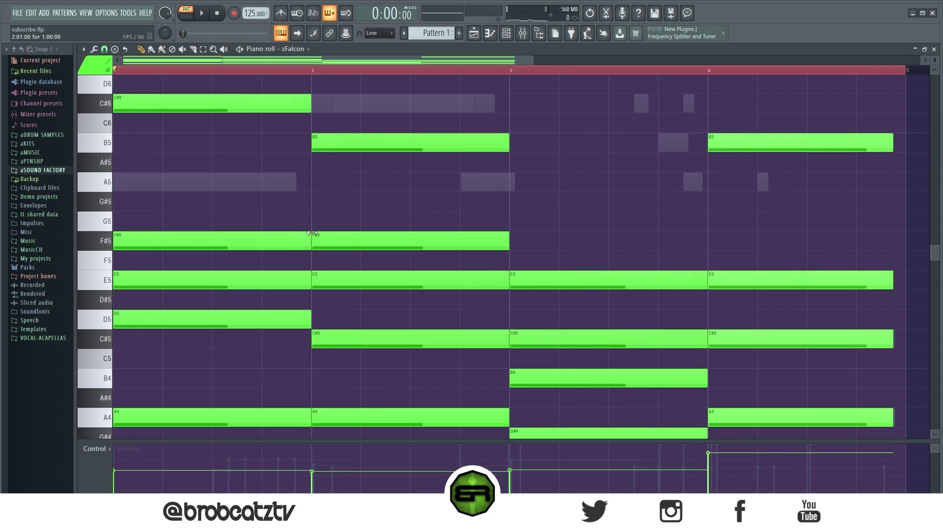
Drag zFalcon's bar-2 chord boundary later and move the bar-2 note starts later.
mouse_move(311, 238)
left_mouse_down()
mouse_move(361, 238)
mouse_move(261, 242)
mouse_move(307, 242)
left_mouse_up()
left_click_drag(336, 116, 311, 151)
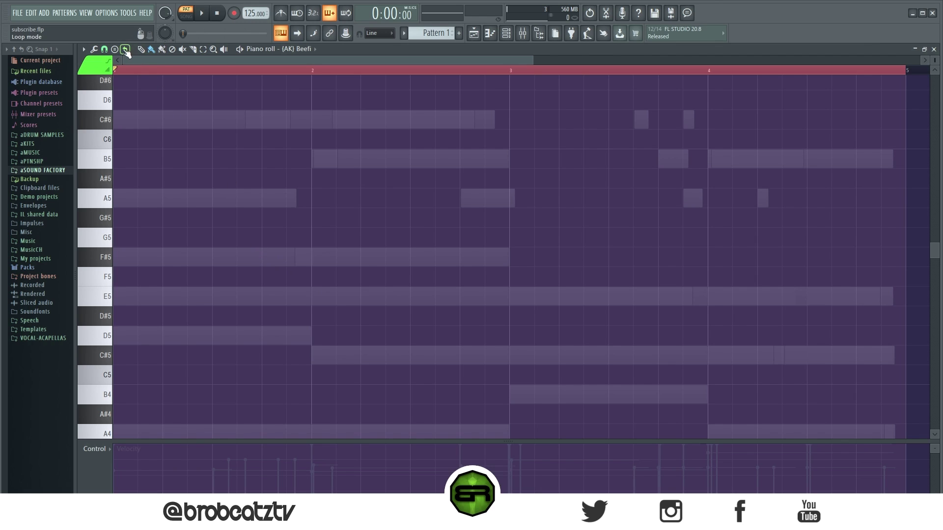
Draw F5, F#5, two G5, D#5, D5 and E5 notes, then resize the G5 and F#5 notes.
left_click(265, 277)
mouse_move(390, 257)
left_mouse_down()
mouse_move(254, 263)
mouse_move(410, 265)
mouse_move(173, 261)
mouse_move(387, 258)
left_mouse_up()
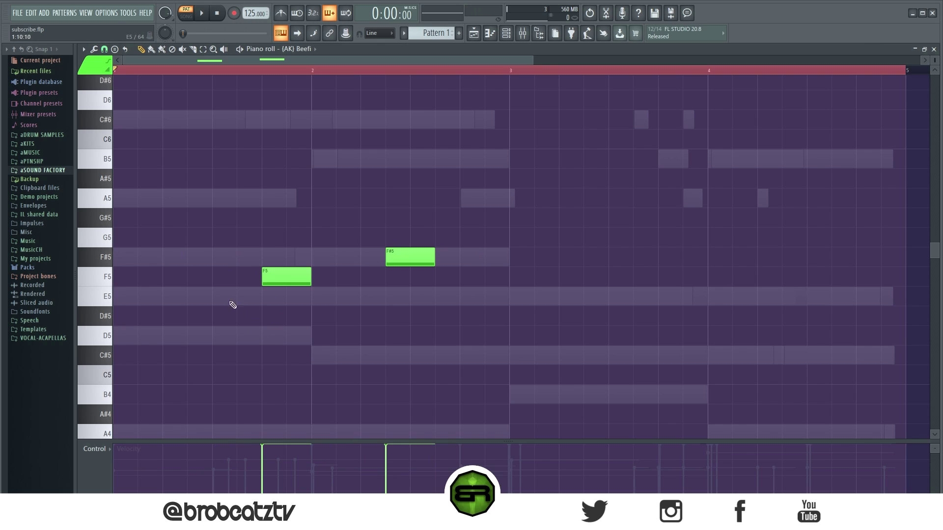
left_click(283, 237, "alt")
left_click(267, 237, "alt")
left_click(267, 316, "alt")
left_click(350, 335, "alt")
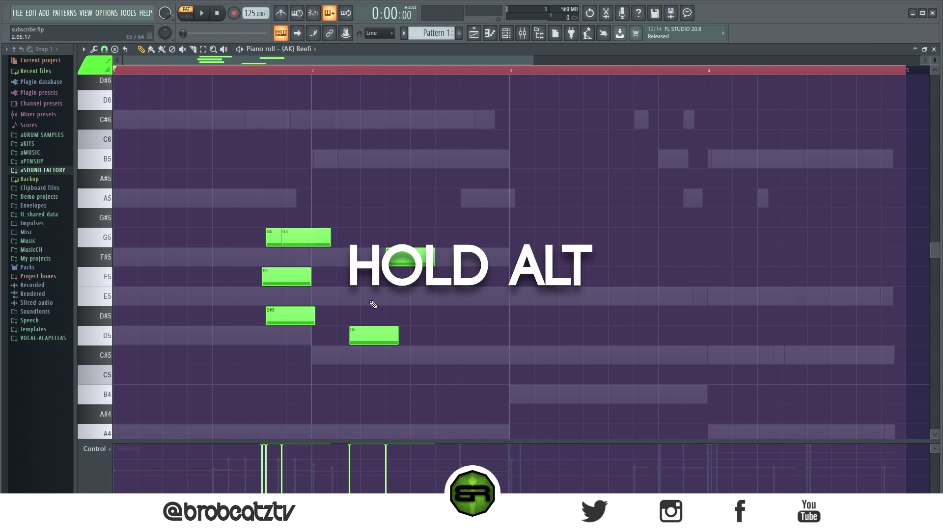
left_click(371, 296, "alt")
mouse_move(329, 236)
left_mouse_down()
mouse_move(406, 239)
mouse_move(321, 251)
mouse_move(334, 249)
left_mouse_up()
left_click_drag(434, 264, 459, 265)
left_click_drag(388, 265, 363, 268)
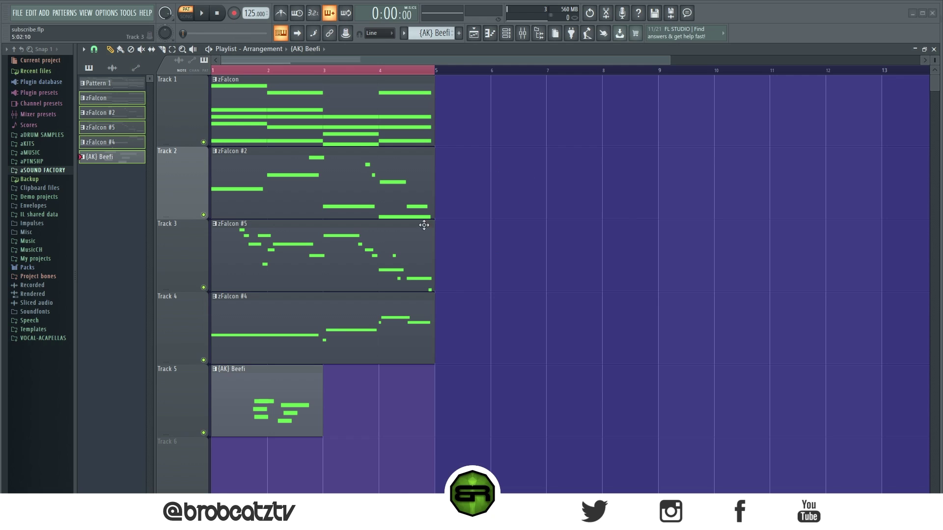
Split Pattern 1 by channel into one pattern per channel.
left_click(106, 87)
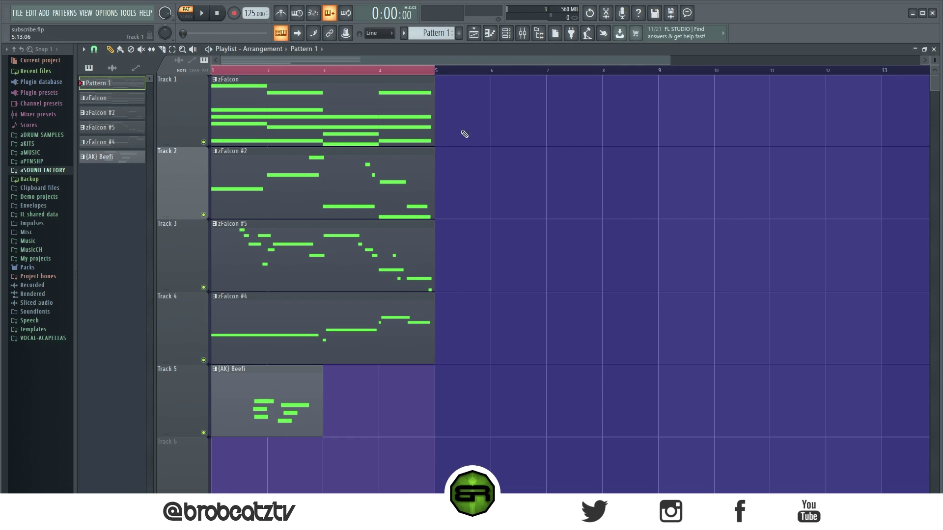
left_click_drag(462, 76, 214, 434)
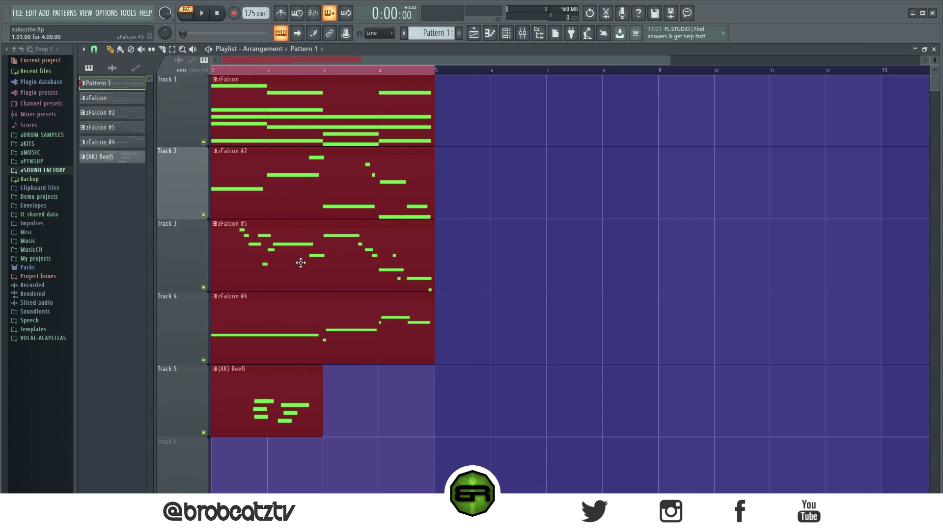
right_click(92, 82)
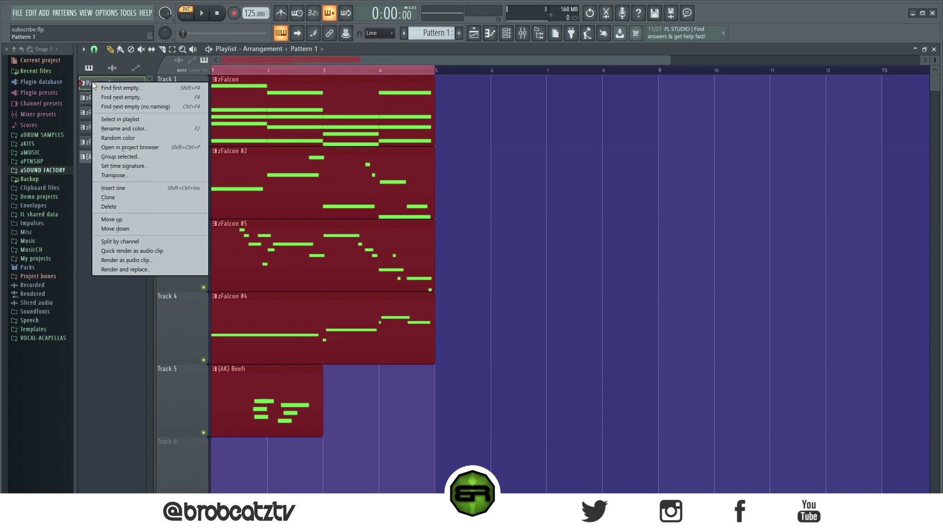
left_click(115, 240)
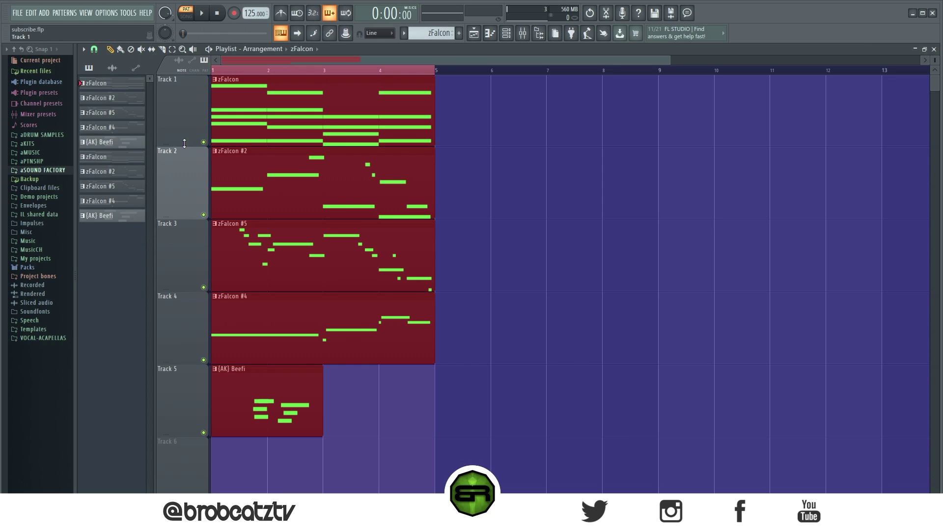
Select all five playlist clips and merge them into one pattern with Ctrl+G.
left_click_drag(465, 74, 569, 401)
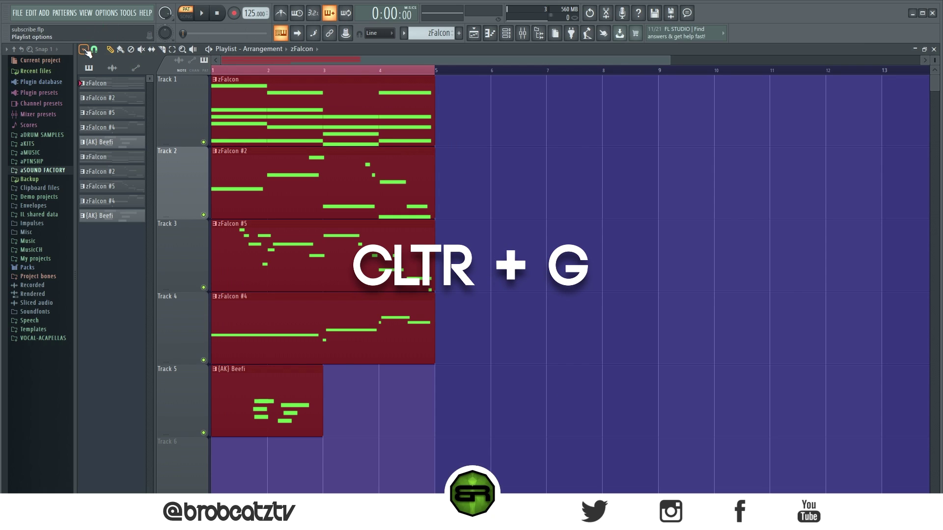
left_click(84, 49)
mouse_move(119, 60)
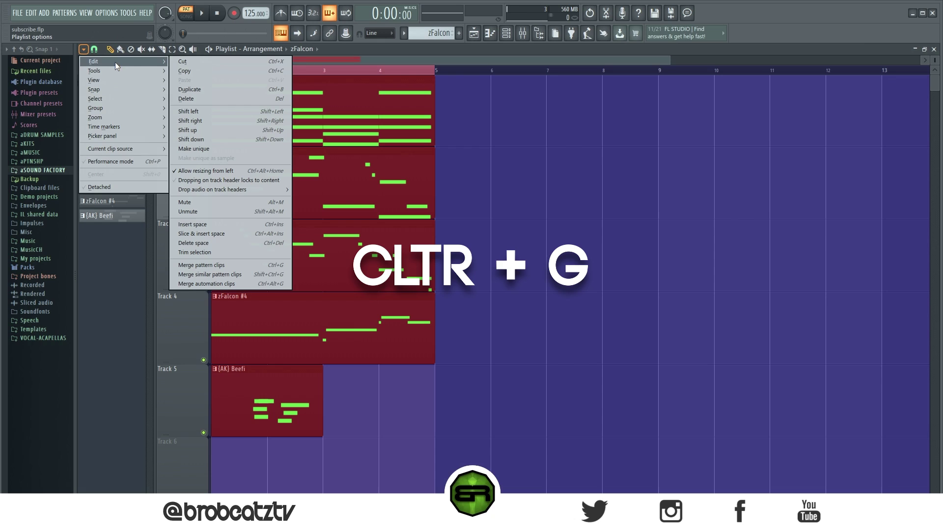
left_click(226, 264)
left_click_drag(506, 436, 216, 86)
key("ctrl+g")
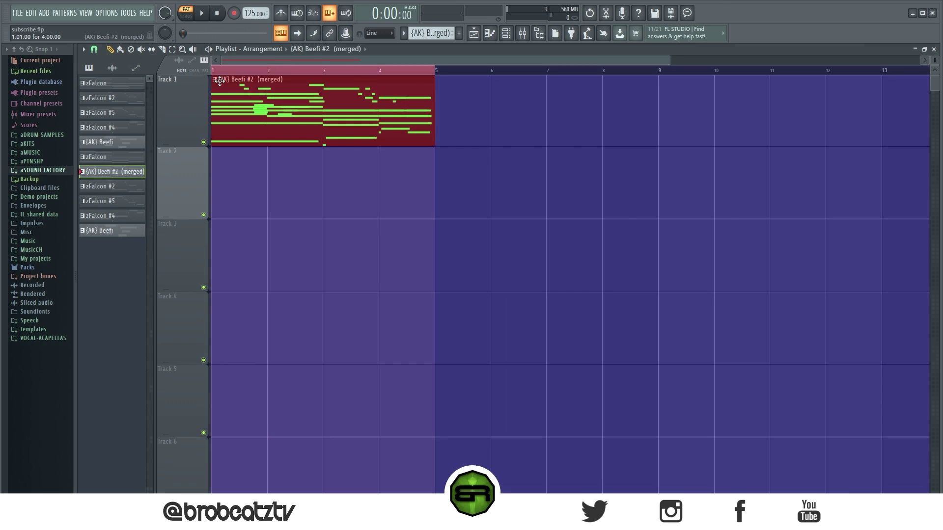
left_click(505, 33)
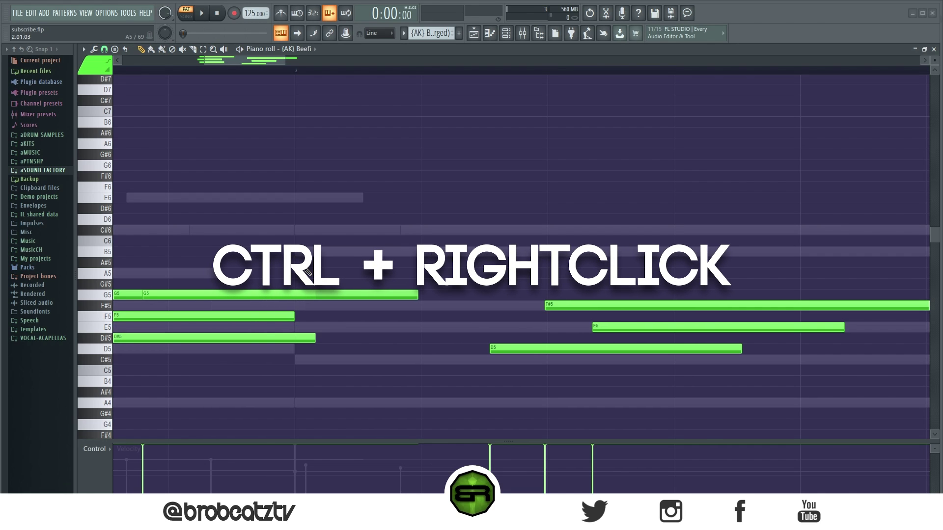
Zoom in on the selected Beefi notes, then deselect them.
right_click(308, 273, "ctrl")
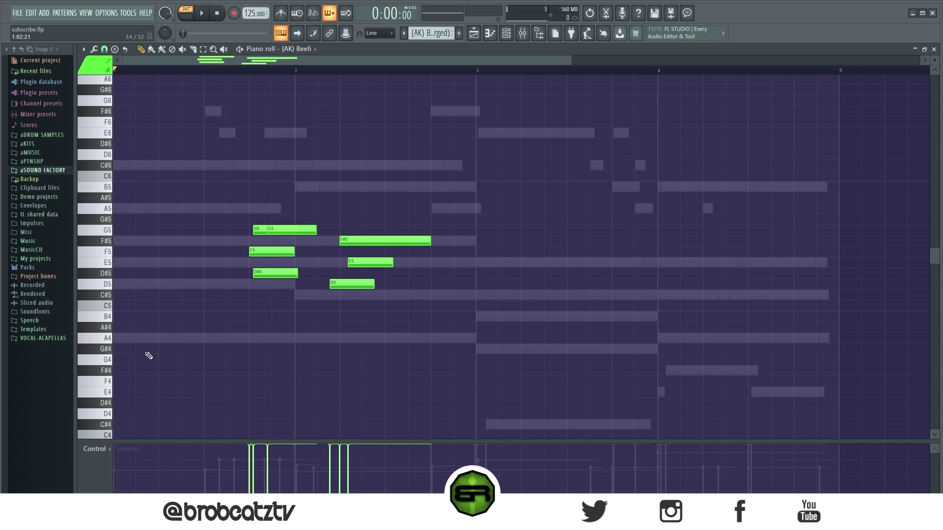
key("ctrl+d")
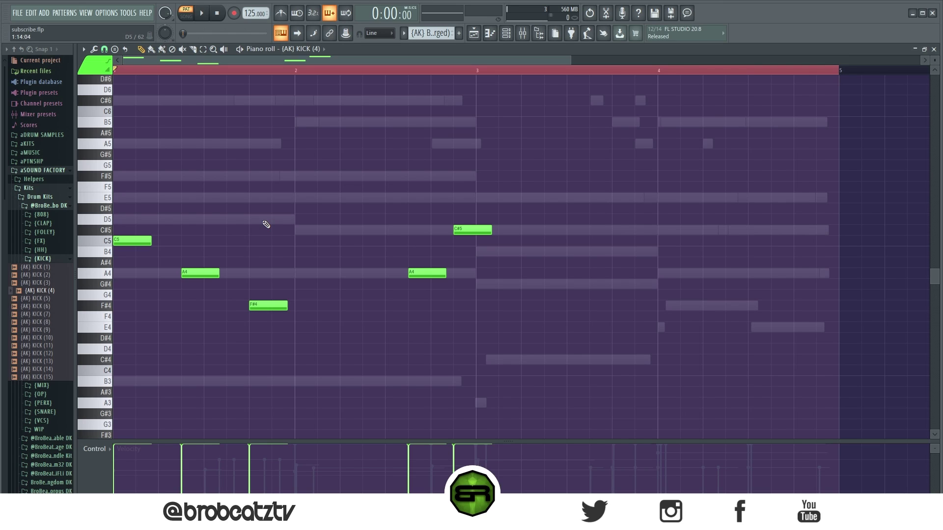
Use the Alt+K limiter with the key range set to C5 only, locking all KICK (4) notes to C5.
key("alt+k")
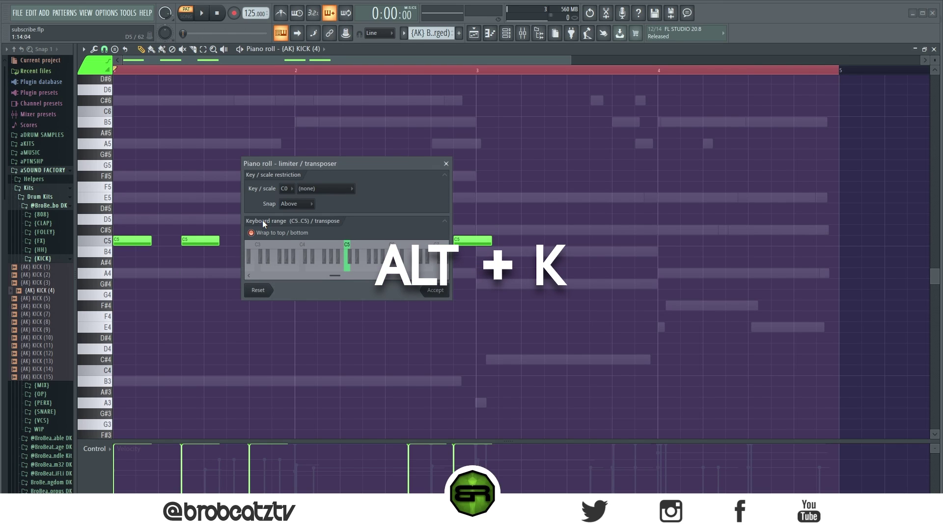
left_click_drag(336, 169, 240, 164)
left_click_drag(286, 320, 187, 200)
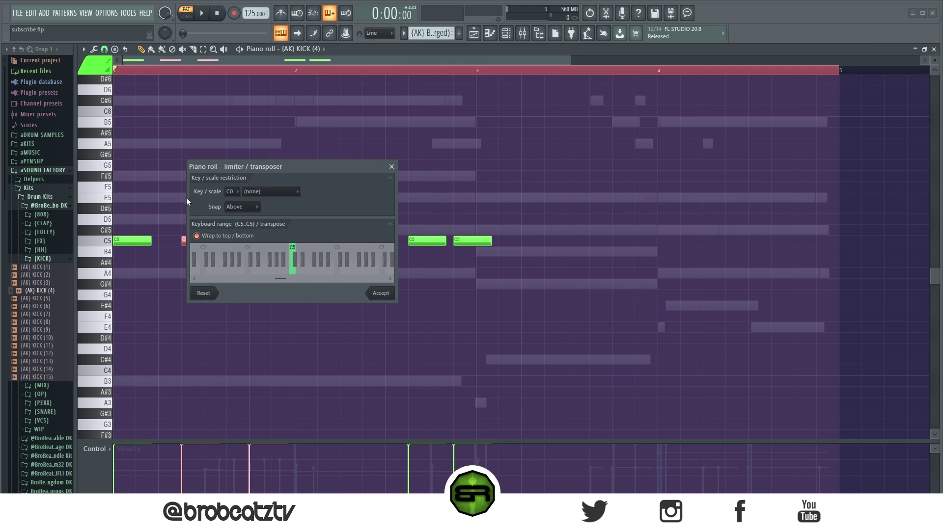
left_click(204, 293)
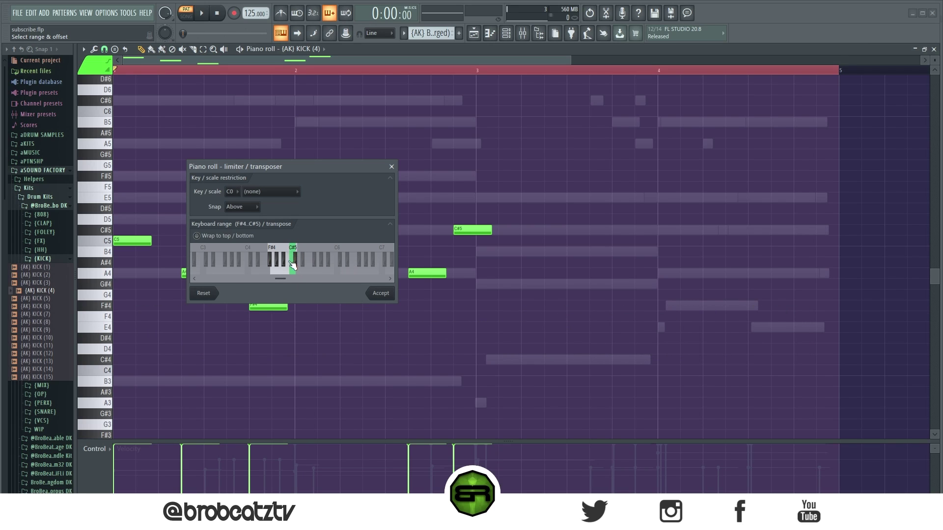
left_click(293, 269, "ctrl")
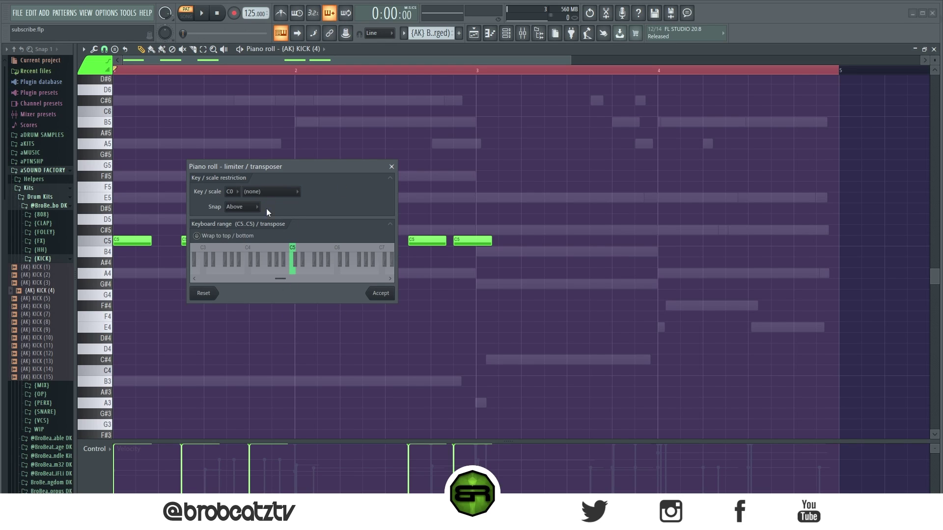
left_click(379, 295)
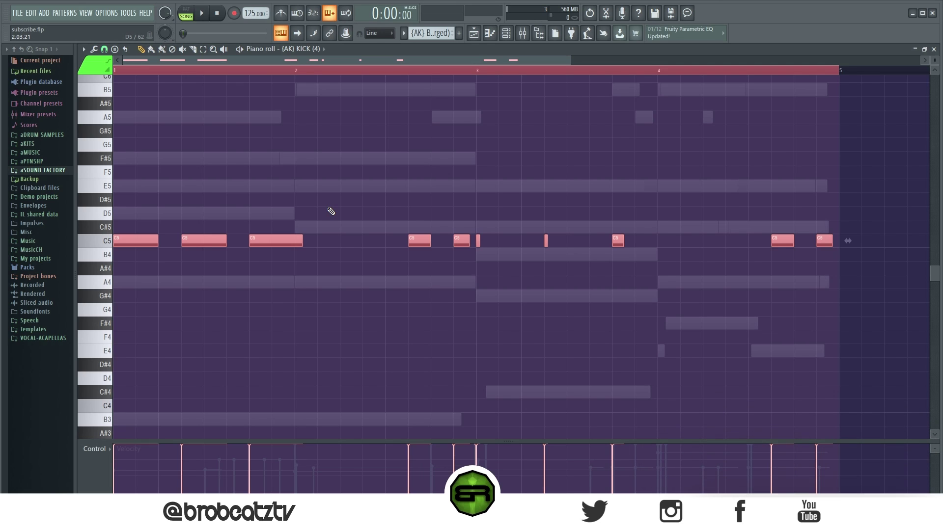
Make the C5 kick notes legato, then articulate them into short stubs.
key("ctrl+l")
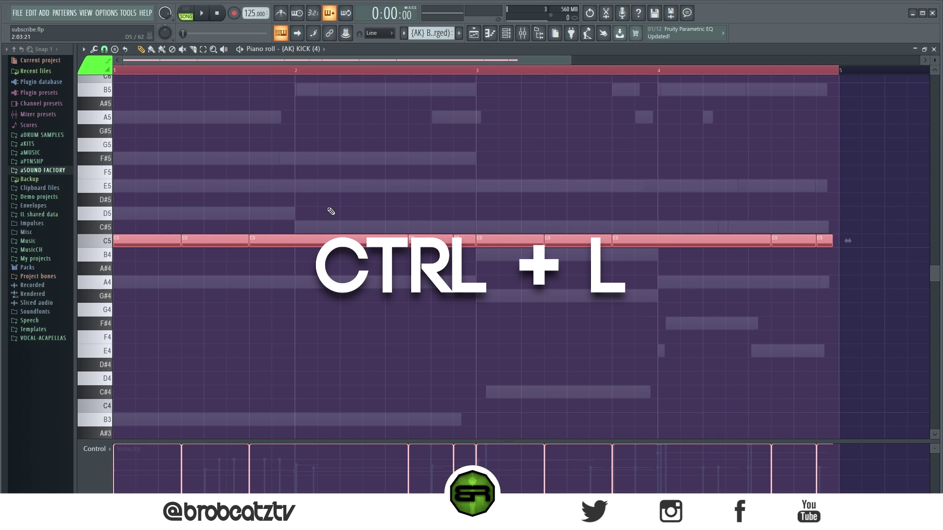
key("ctrl+d")
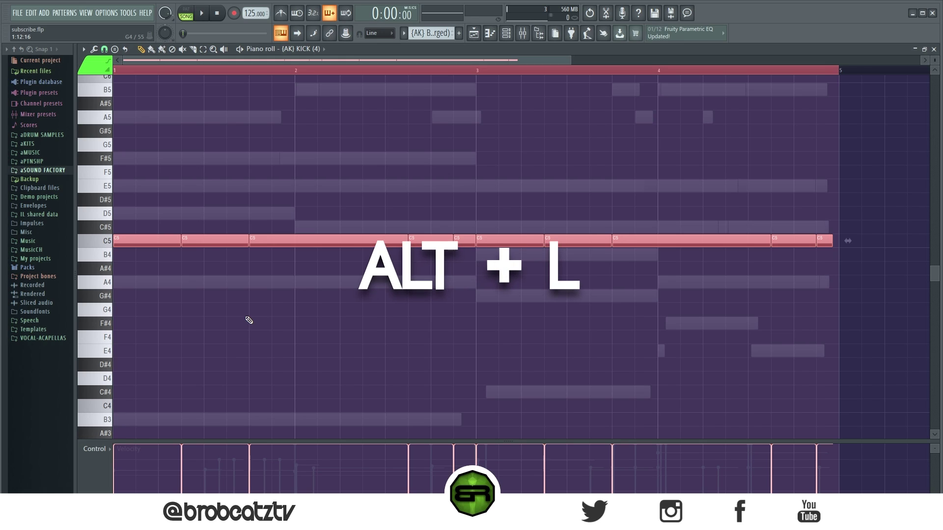
key("alt+l")
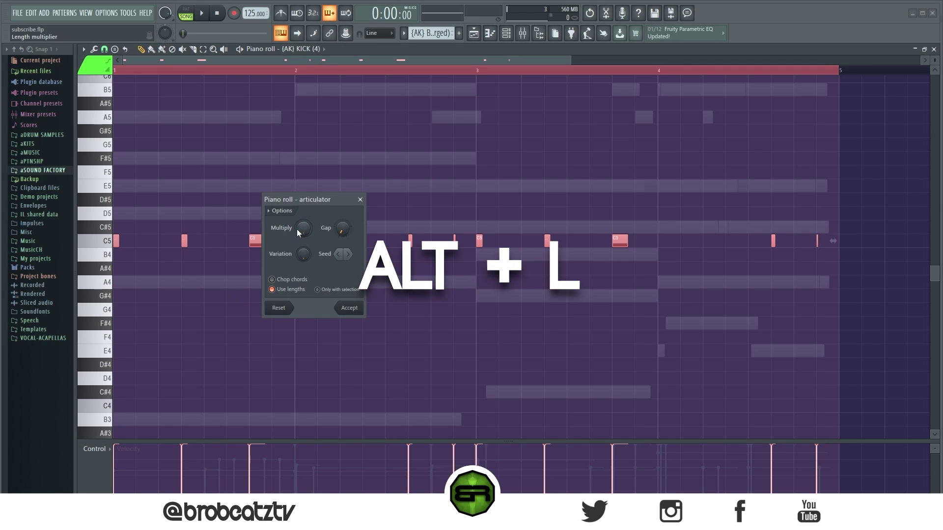
left_click(511, 417)
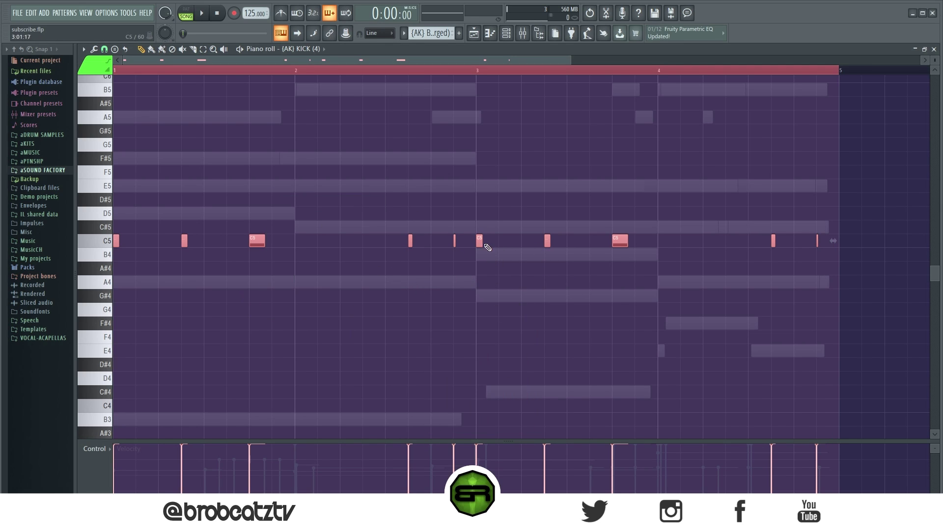
Open the zFalcon notes and preview shortening them, discarding the change to keep the long chords.
left_click(506, 33)
double_click(471, 92)
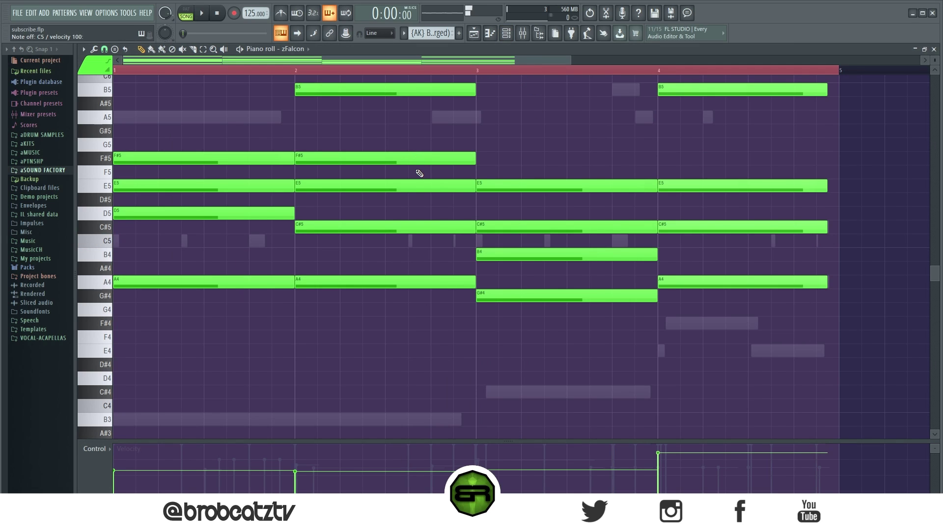
key("ctrl+a")
scroll(427, 174, "up", 3)
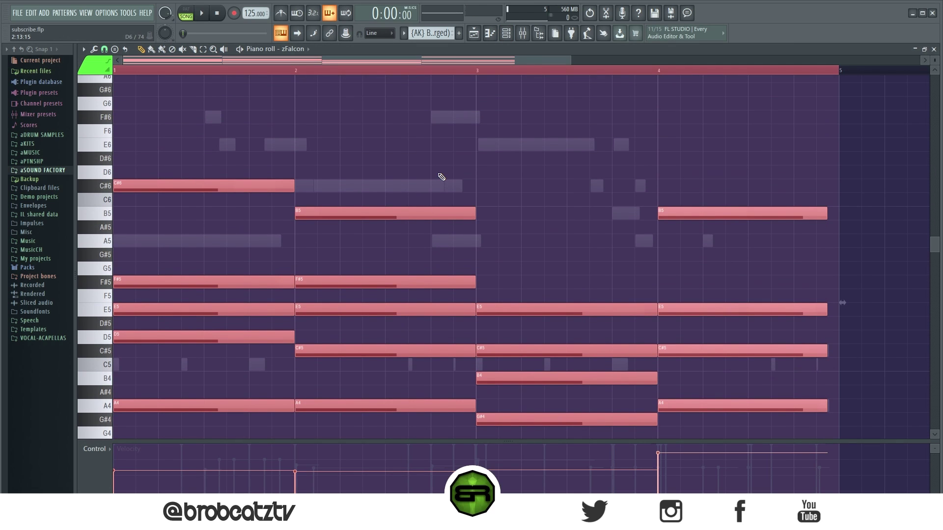
key("alt+l")
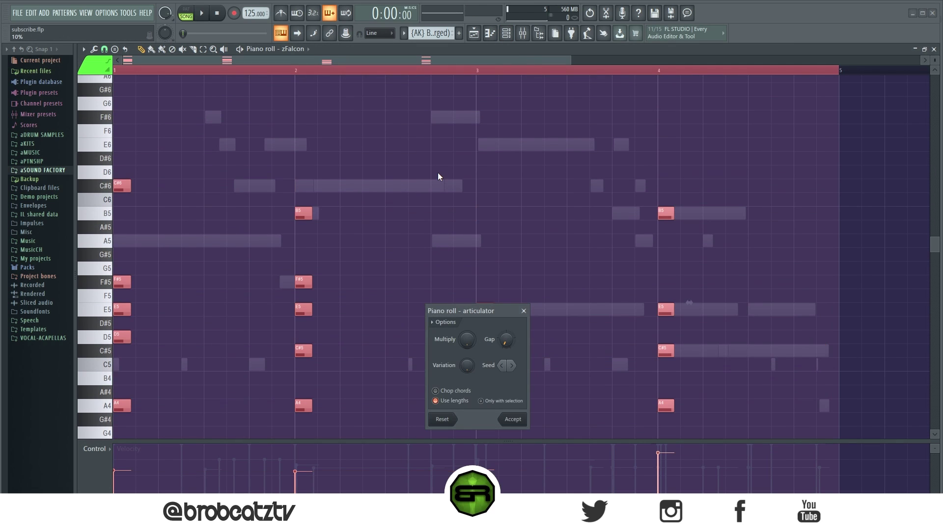
left_click(524, 311)
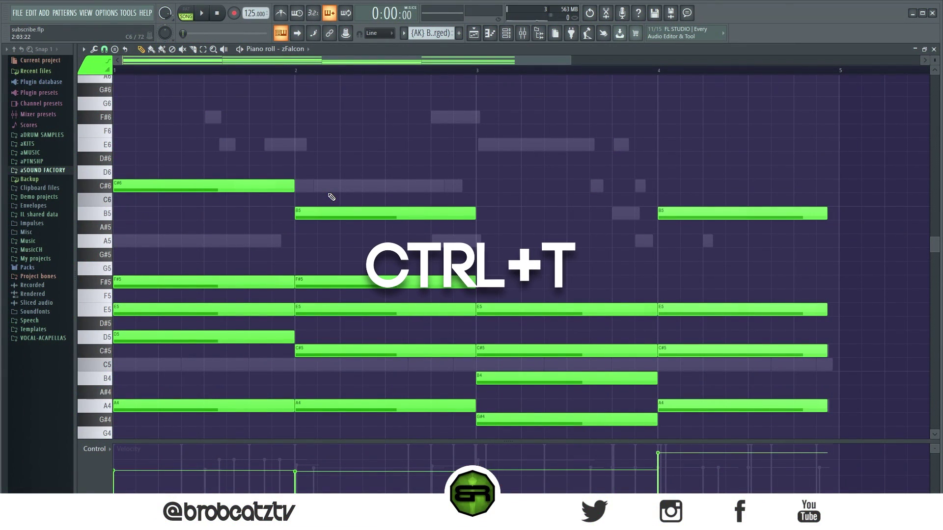
Show the time-marker lane, add a marker named 'rgrg' at bar 2, and add another marker at bar 3.
key("ctrl+t")
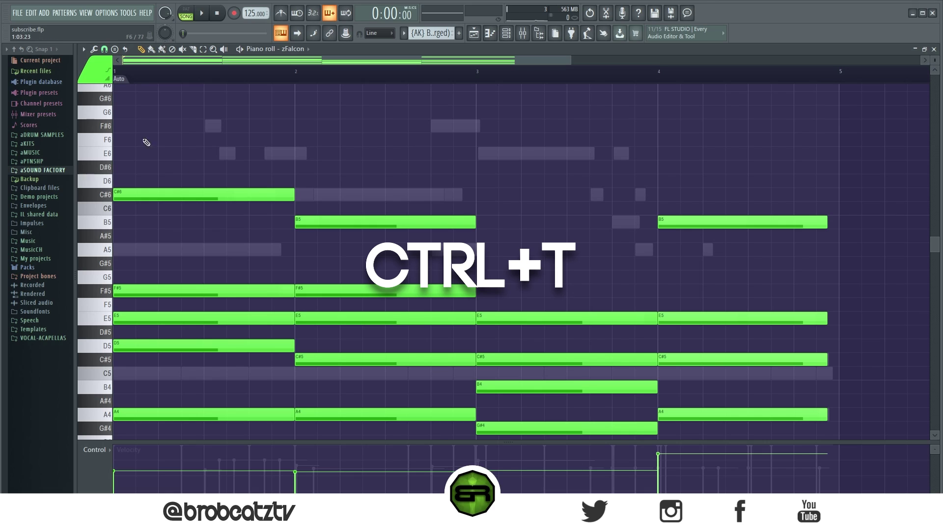
right_click(307, 76)
left_click(324, 82)
type("rgrg")
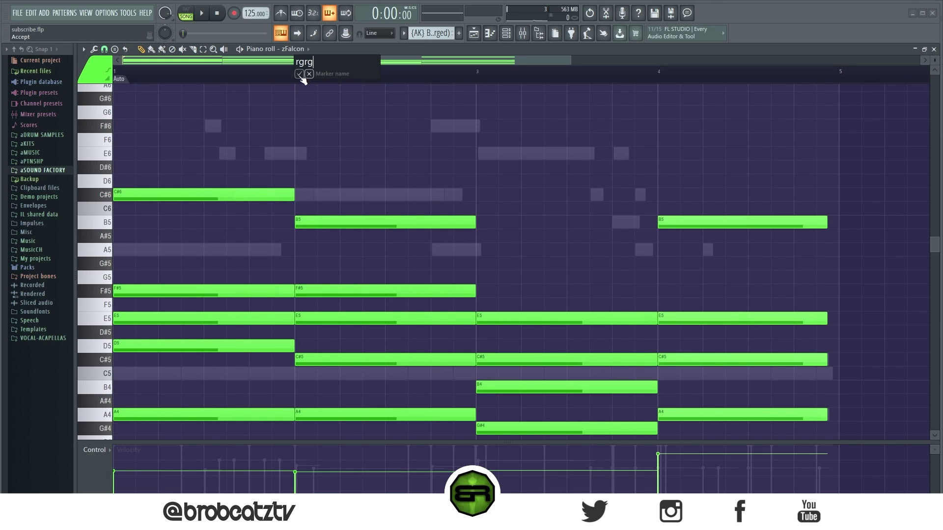
key("Return")
right_click(478, 79)
left_click(484, 83)
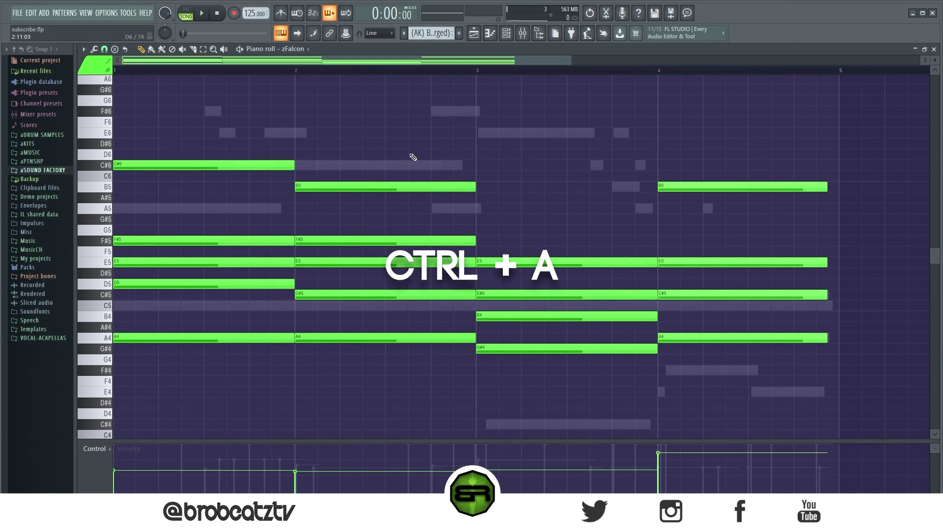
Select all zFalcon notes and duplicate the chord block after itself twice with Ctrl+B.
key("ctrl+a")
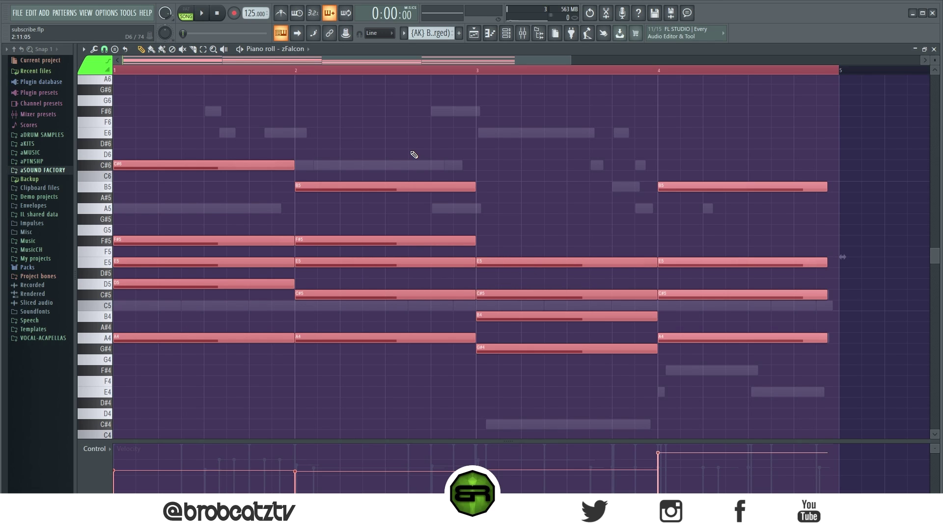
key("ctrl+b")
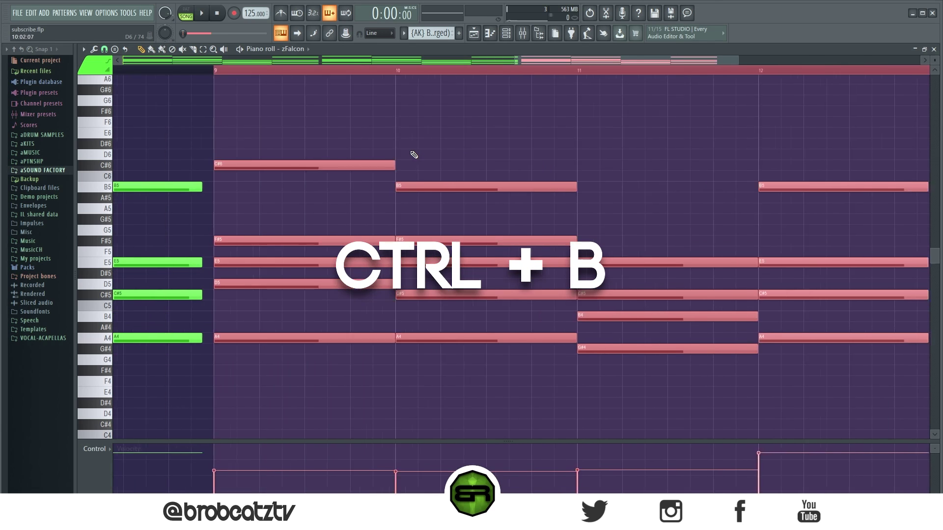
key("ctrl+b")
key("ctrl+b")
key("ctrl+b")
key("ctrl+b")
key("ctrl+b")
key("ctrl+b")
key("ctrl+b")
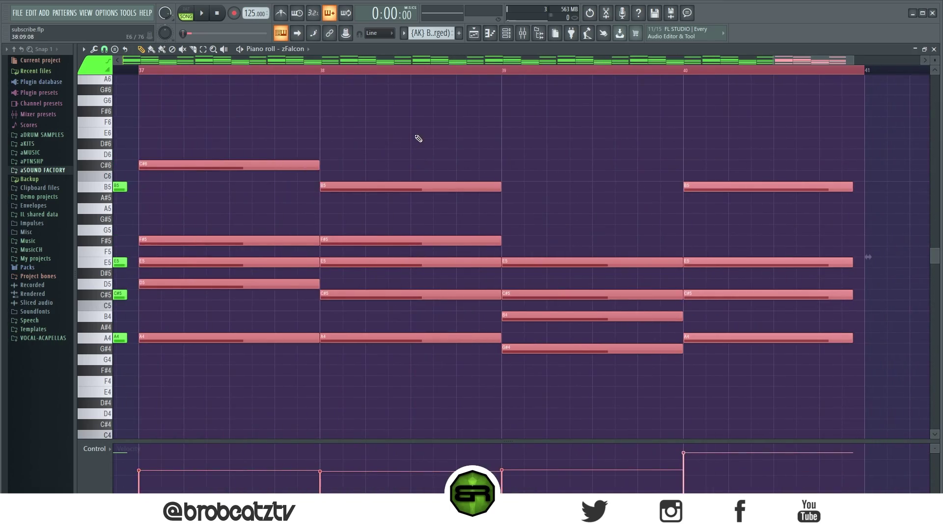
scroll(434, 141, "down", 5)
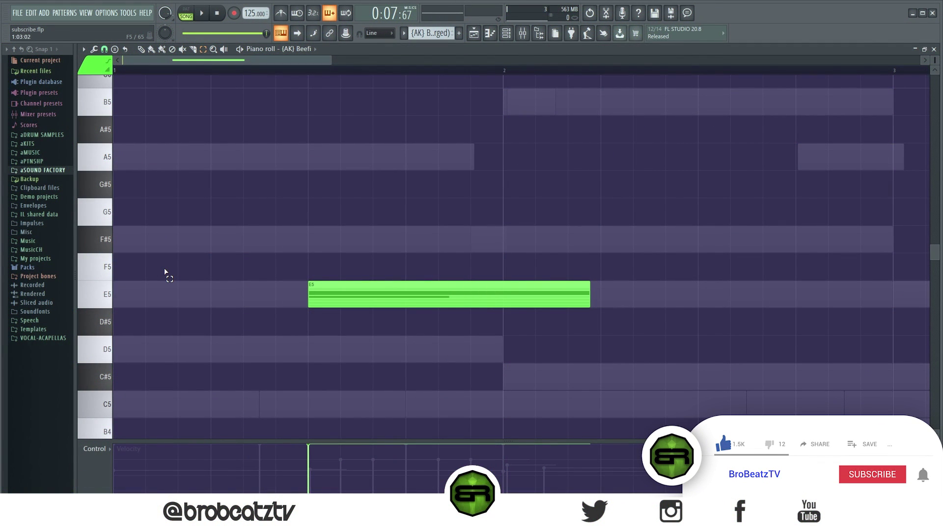
Set grid snap to 1/4 beat and chop the long E5 note into quarter-beat slices.
left_click_drag(244, 226, 488, 356)
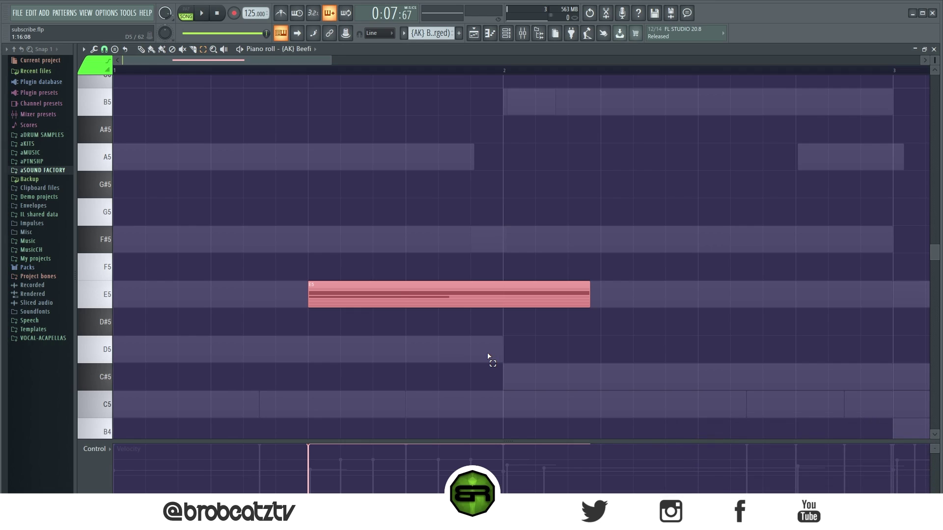
left_click(349, 247)
left_click(111, 50)
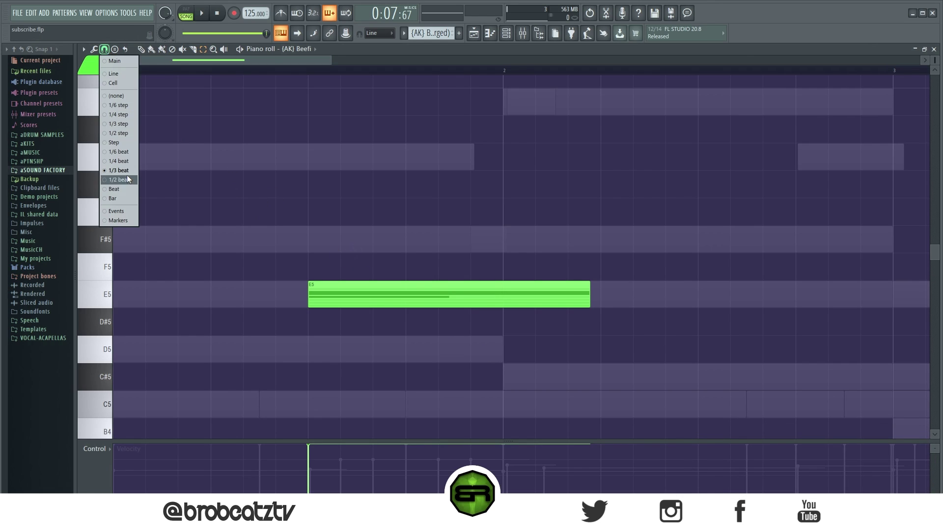
left_click(127, 172)
key("alt+u")
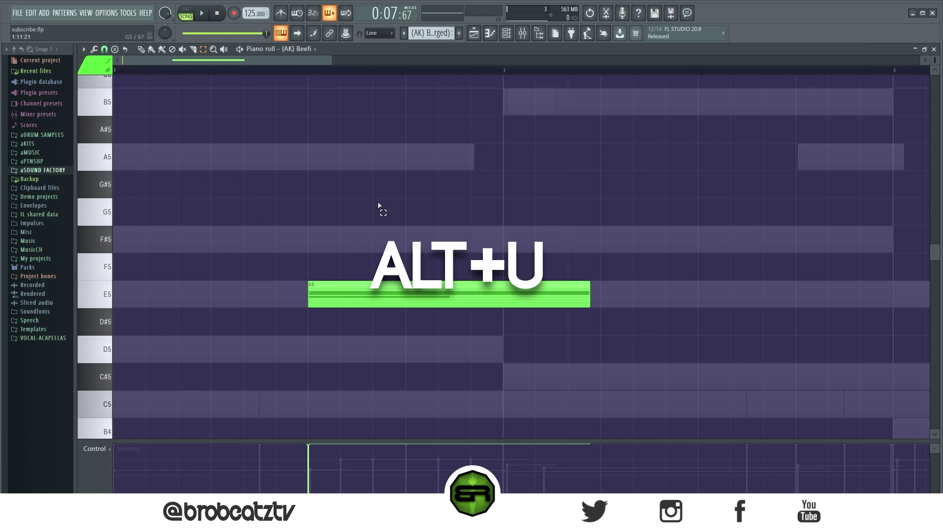
left_click_drag(284, 263, 584, 331)
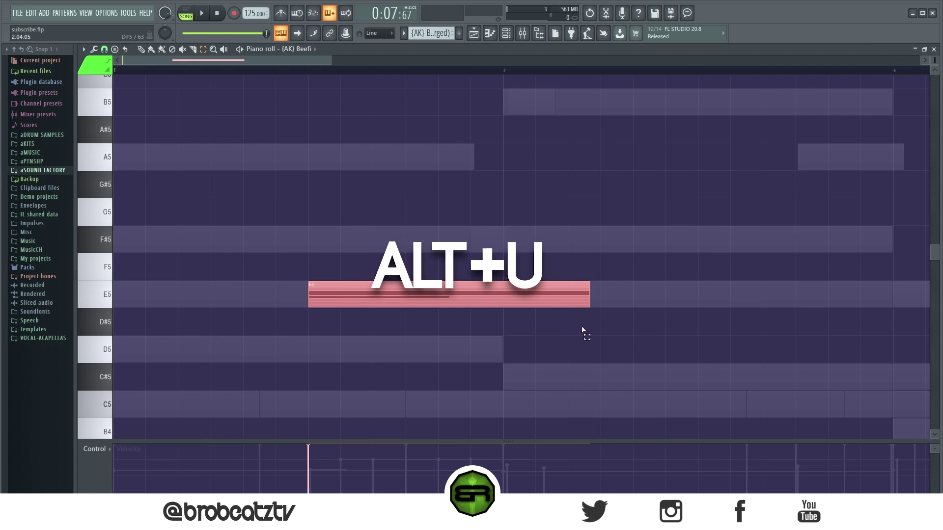
left_click(104, 50)
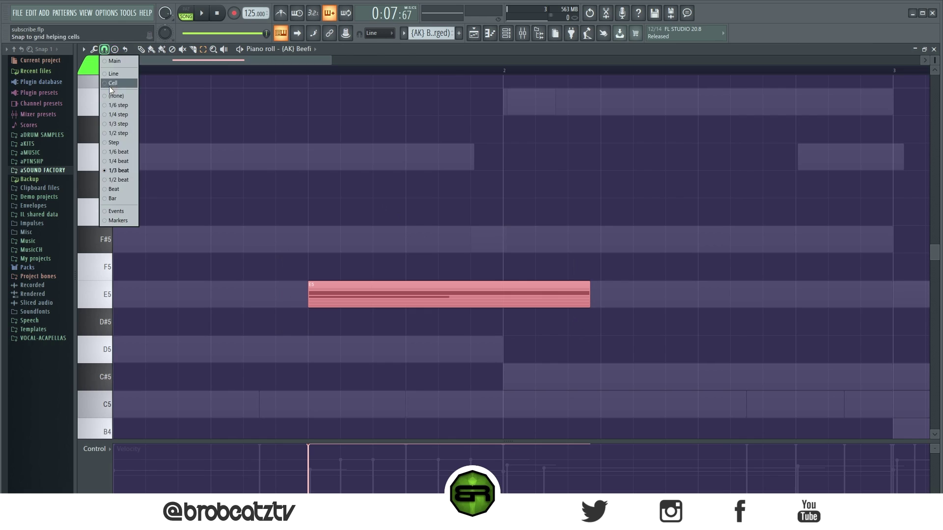
left_click(116, 161)
key("alt+u")
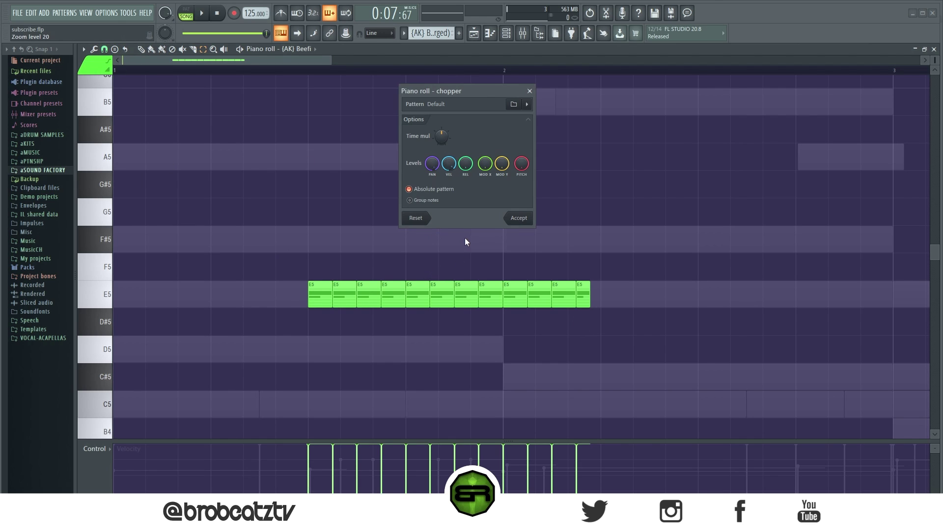
left_click(519, 218)
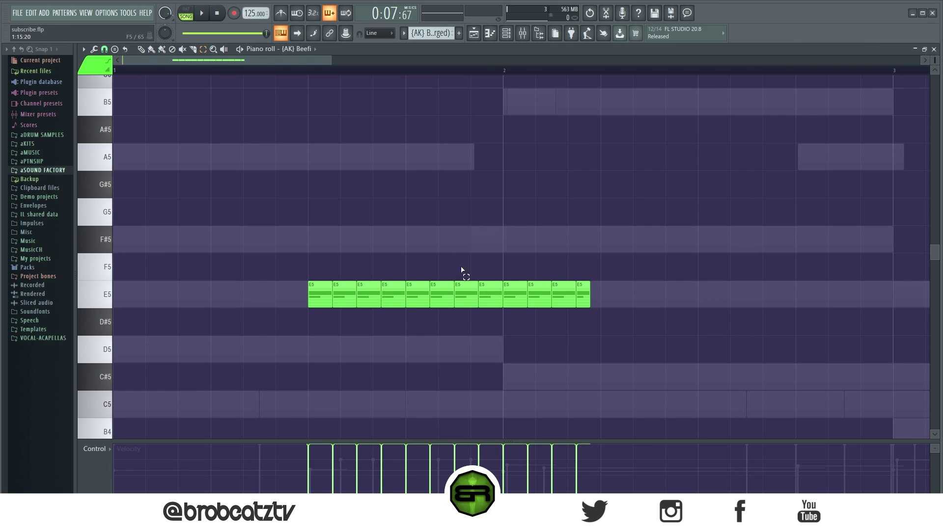
Select the first eight E5 slices, leaving the snap setting unchanged.
left_click(104, 49)
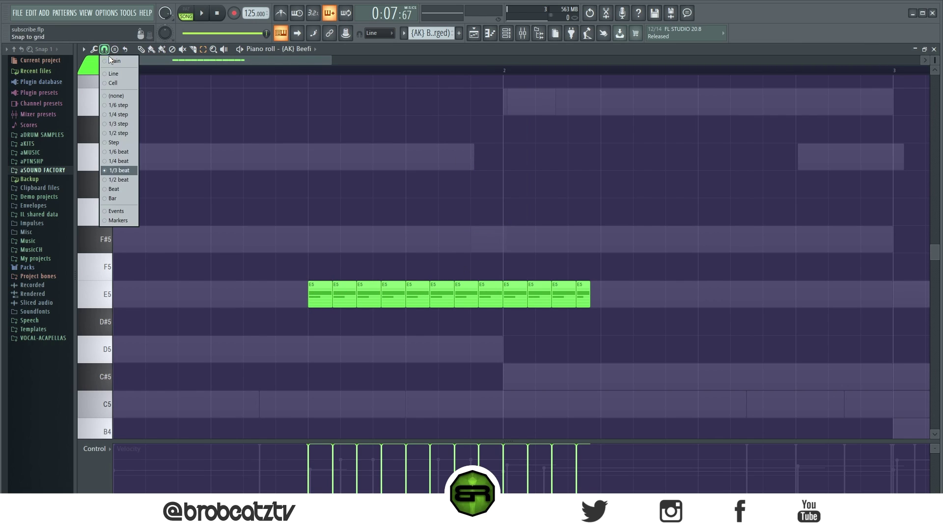
left_click(114, 189)
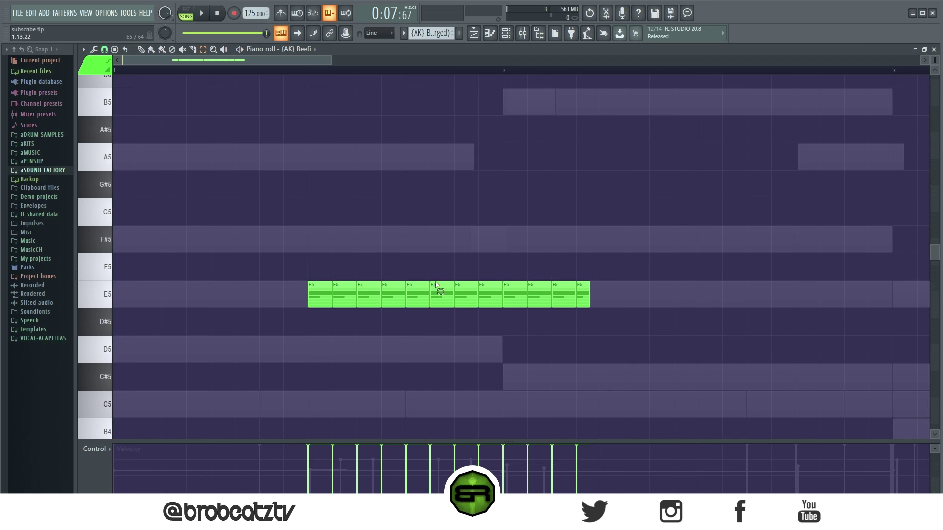
left_click_drag(492, 267, 301, 313)
left_click(104, 49)
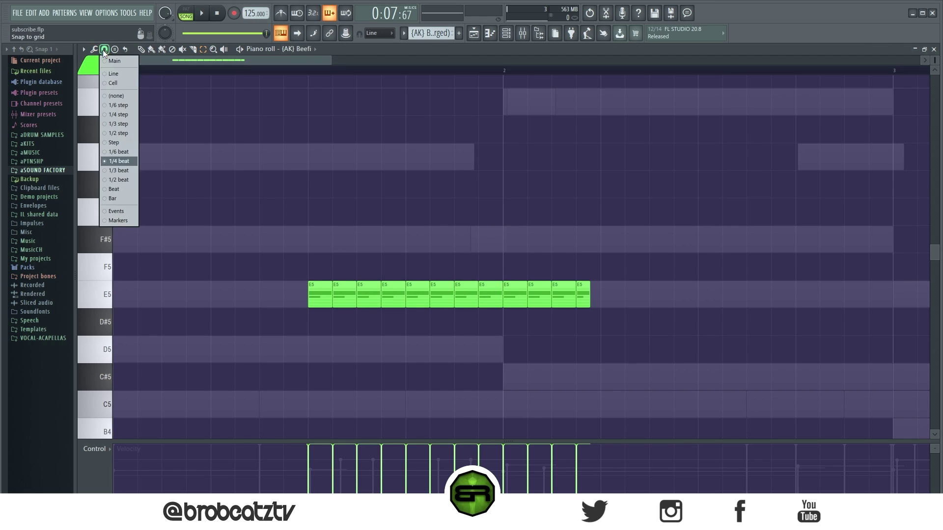
left_click(124, 178)
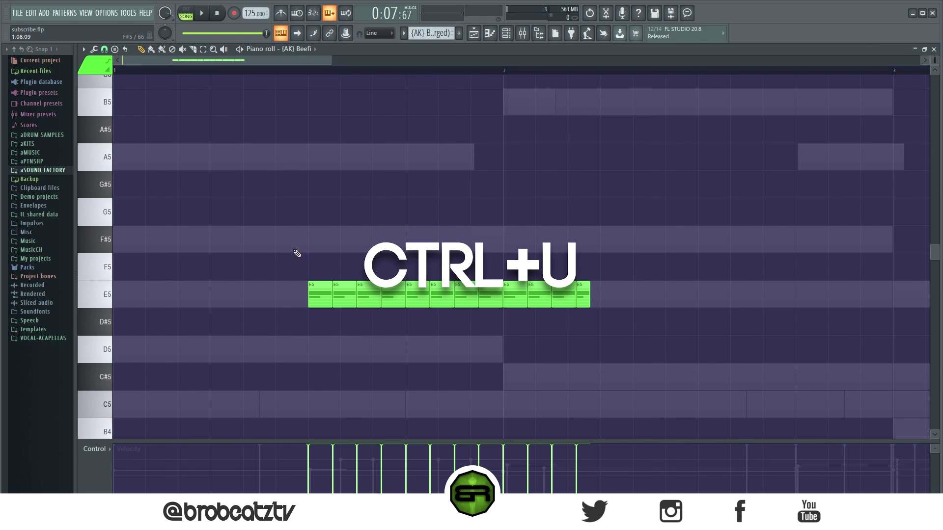
Glue the E5 slices into one note, re-split it into nine slices, and erase the rightmost extras.
key("ctrl+u")
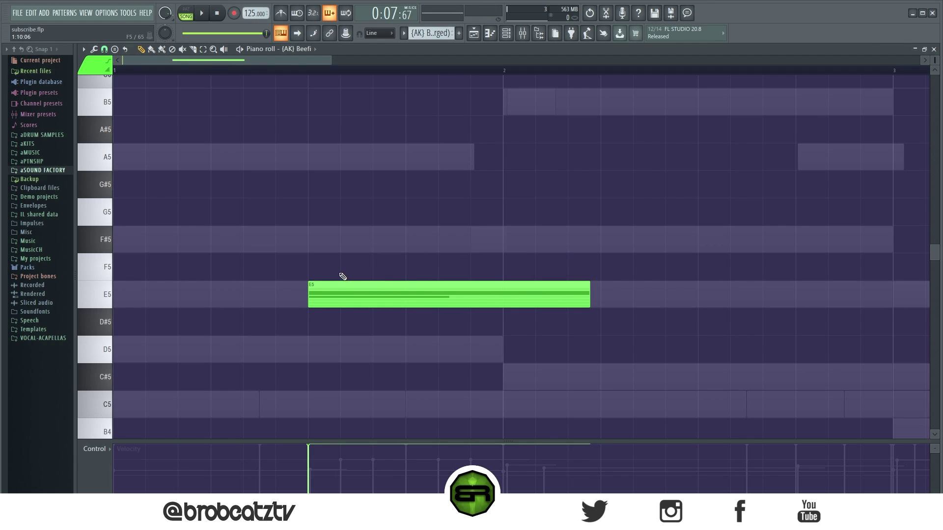
key("ctrl+z")
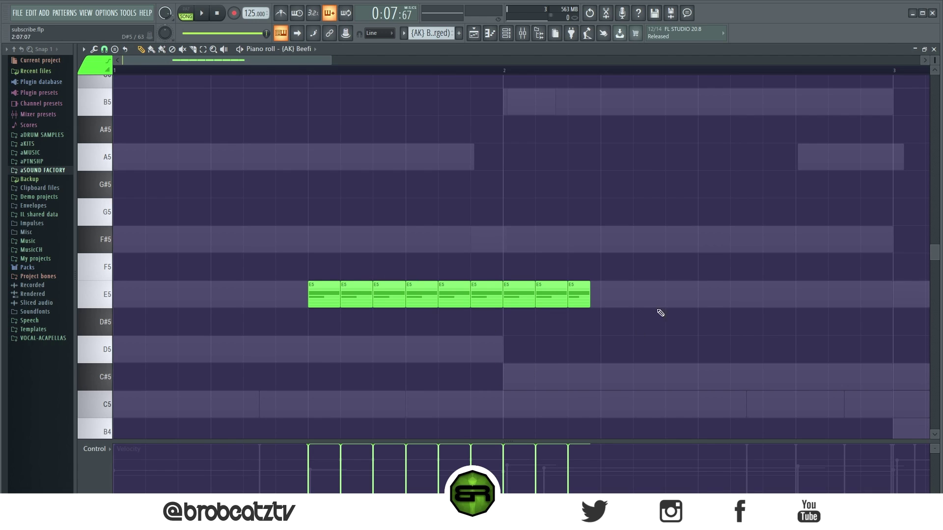
right_click(579, 294)
right_click(550, 297)
right_click(518, 299)
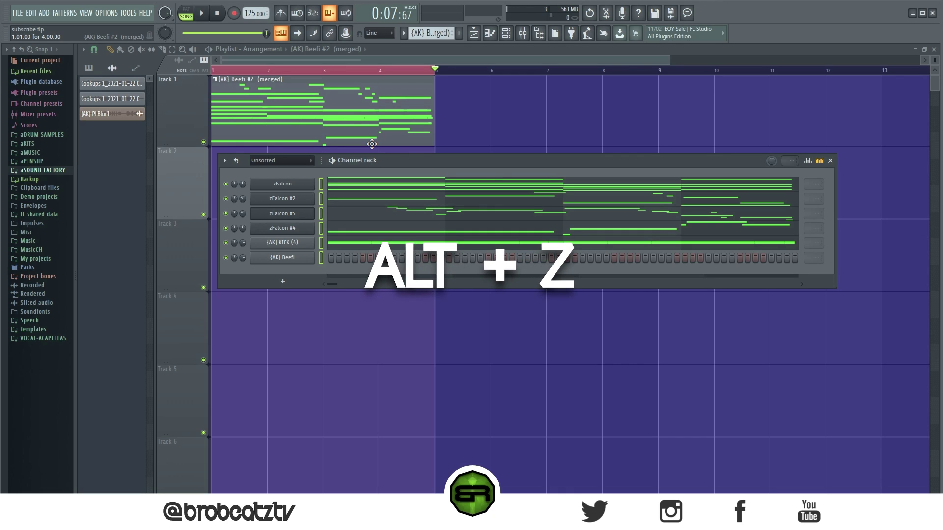
left_click(321, 183)
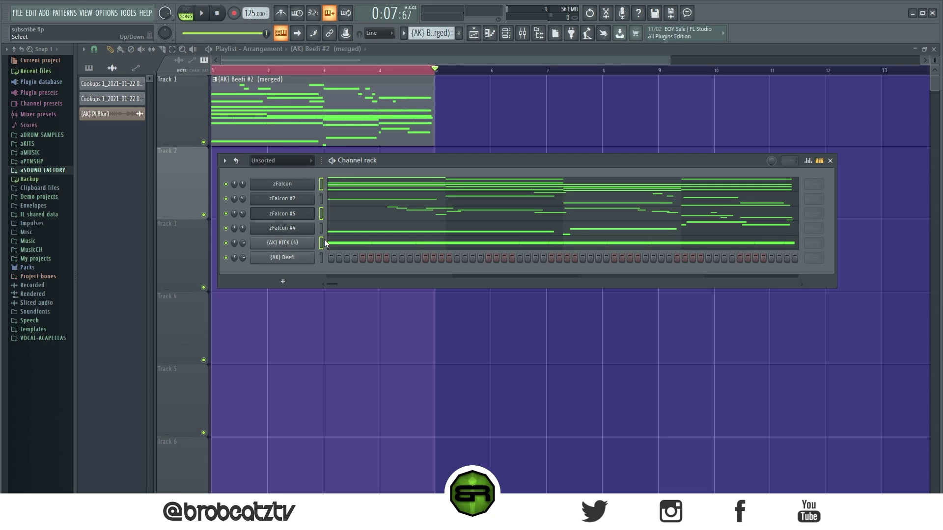
key("alt+z")
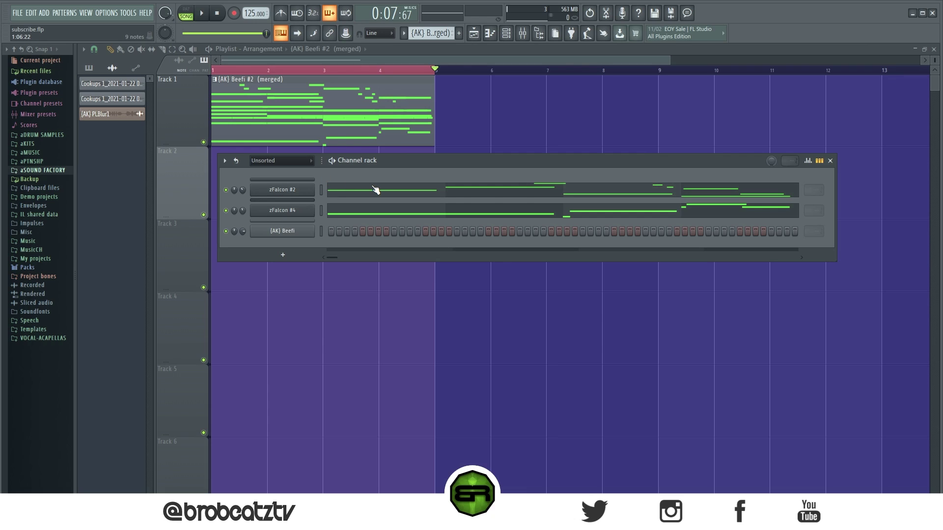
left_click(294, 179)
left_click(305, 205)
left_click(307, 238)
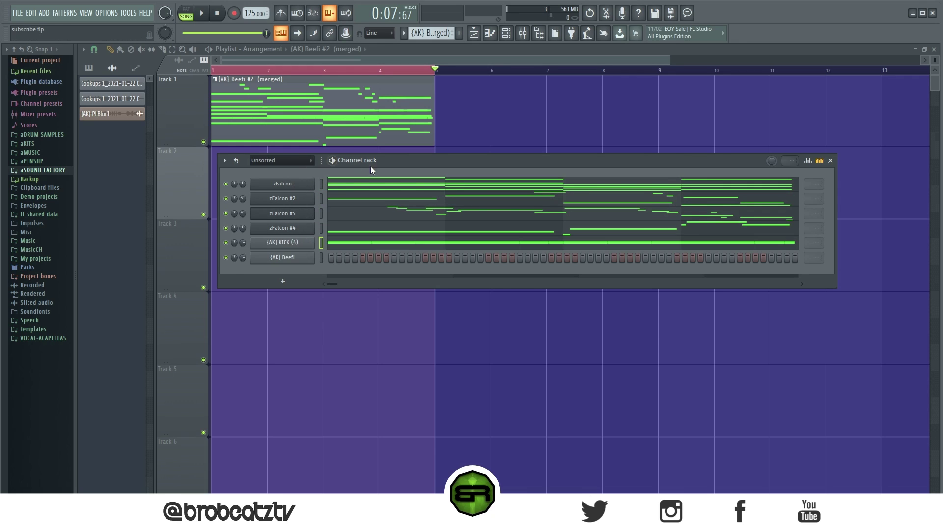
left_click(320, 184)
left_click_drag(320, 239, 321, 256)
key("alt+c")
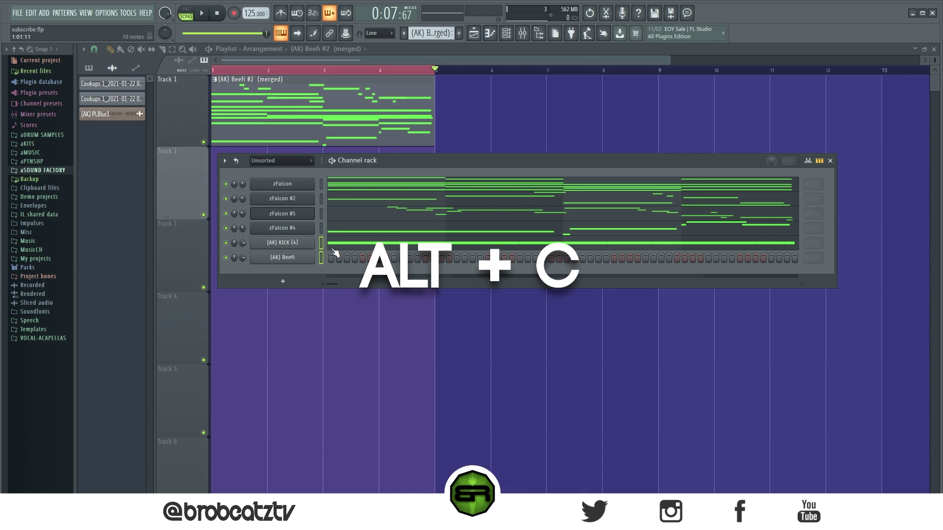
Clone the KICK (4) and Beefi channels, then delete the clones through Beefi #8.
key("alt+c")
key("alt+c")
key("alt+c")
key("alt+c")
key("alt+c")
key("alt+c")
key("alt+c")
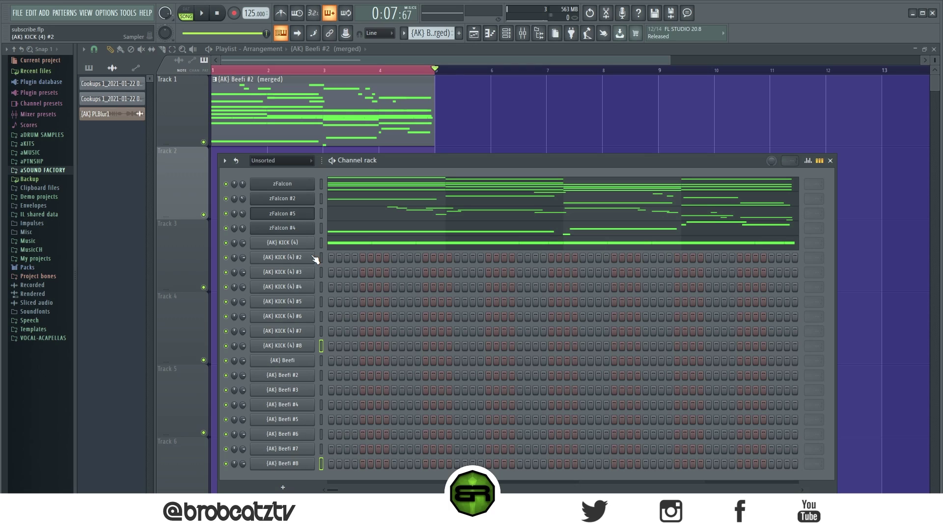
right_click(321, 464)
left_click_drag(321, 464, 321, 261)
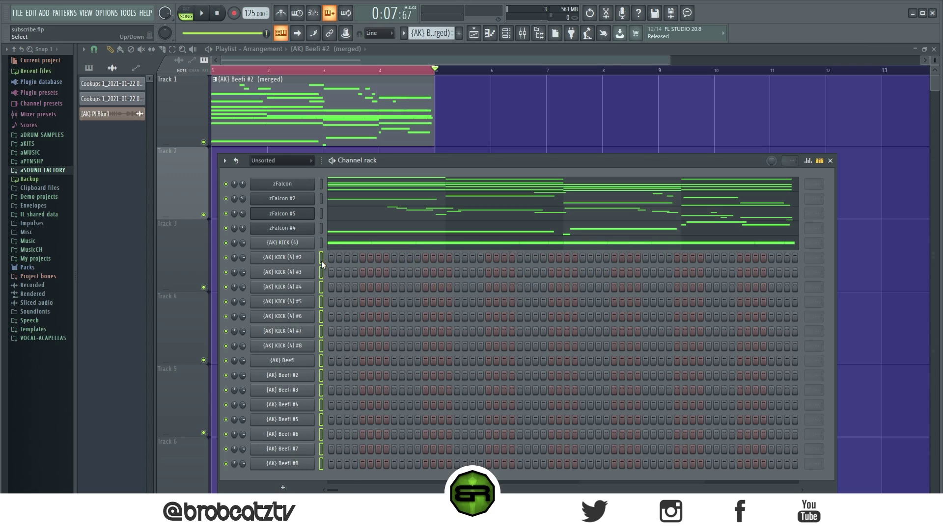
key("alt+Delete")
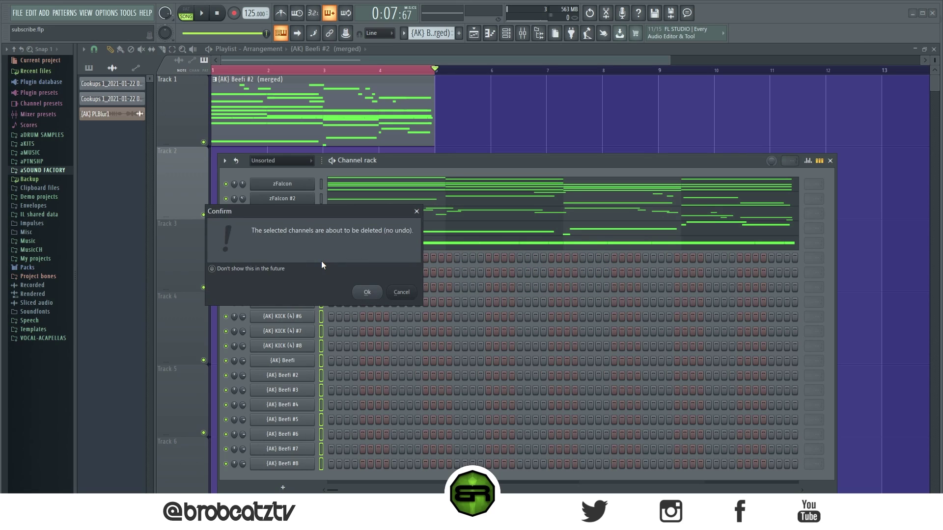
left_click(367, 294)
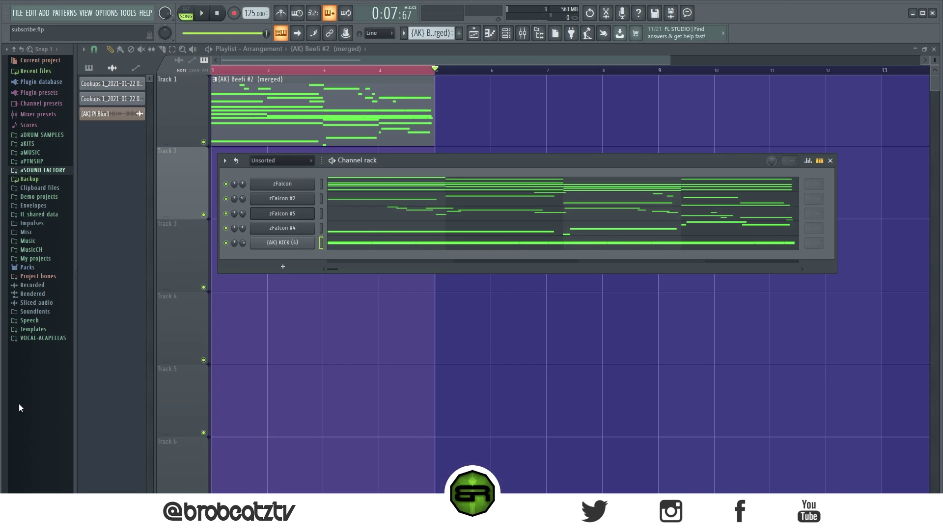